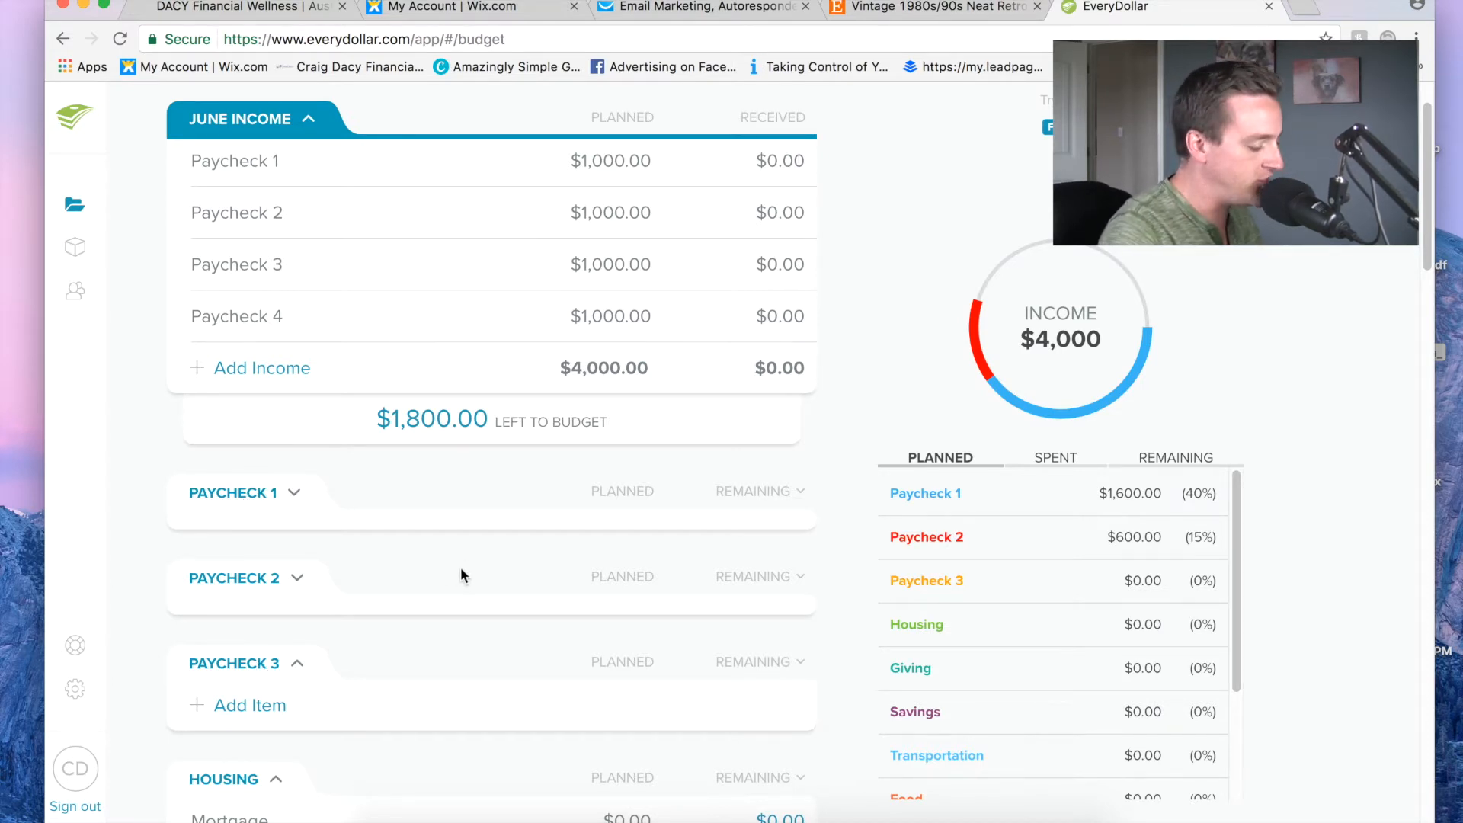
Step: Add a new budget group at the end of the June budget and name it Paycheck 4
scroll(460, 568, down, 15)
scroll(390, 570, down, 15)
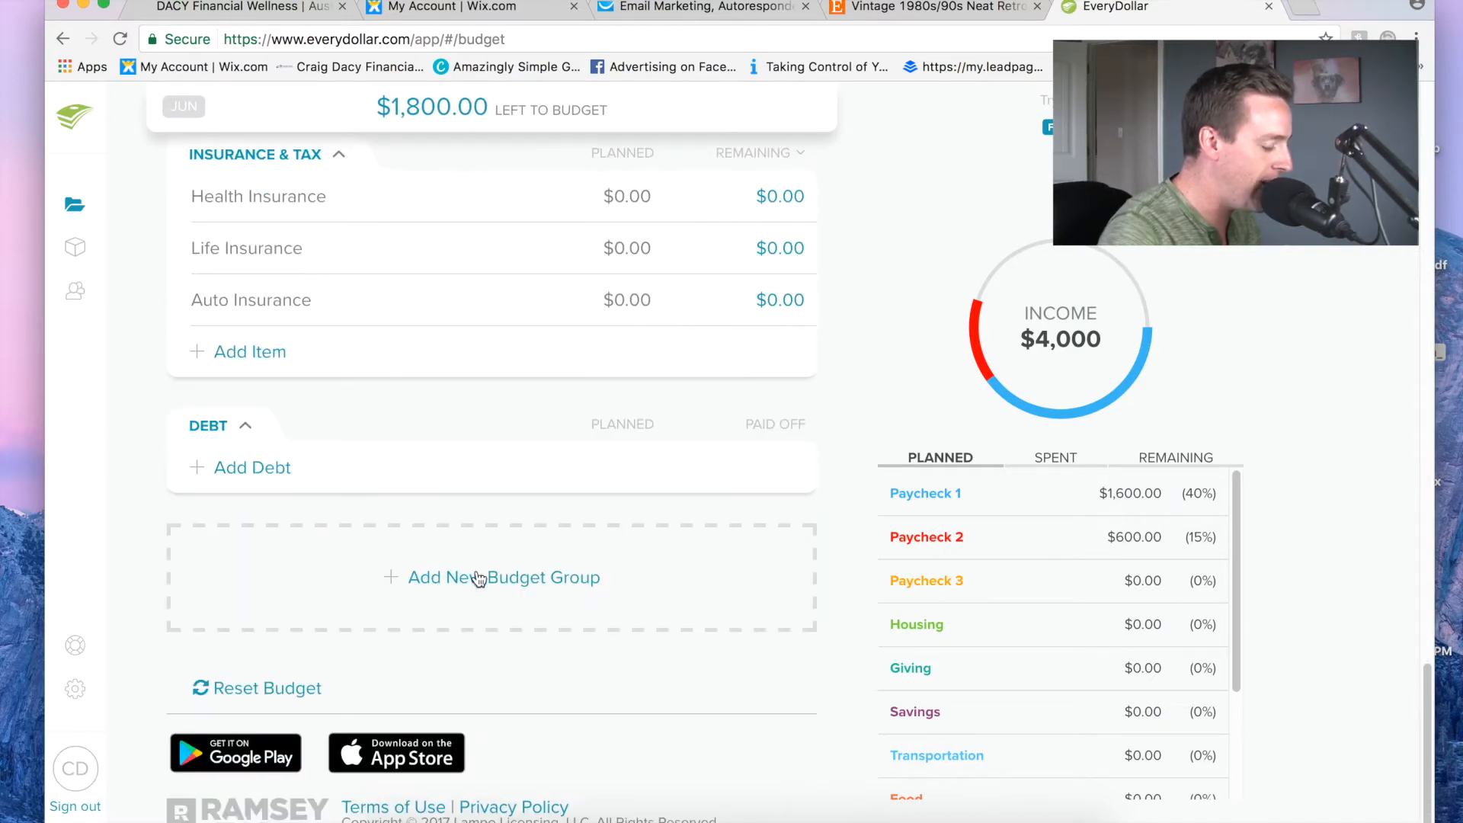
click(541, 583)
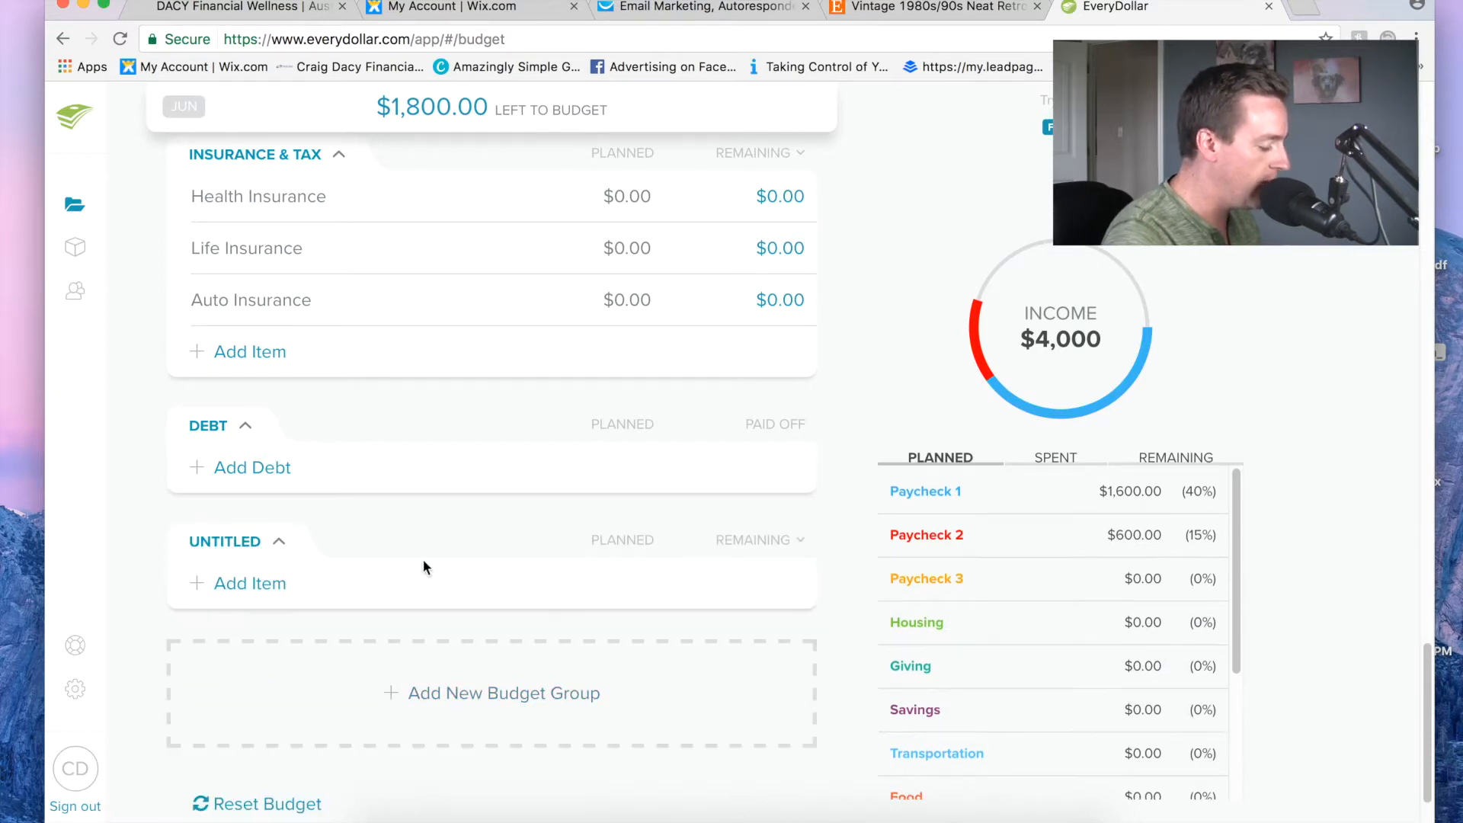
click(226, 543)
text(Paycheck 4)
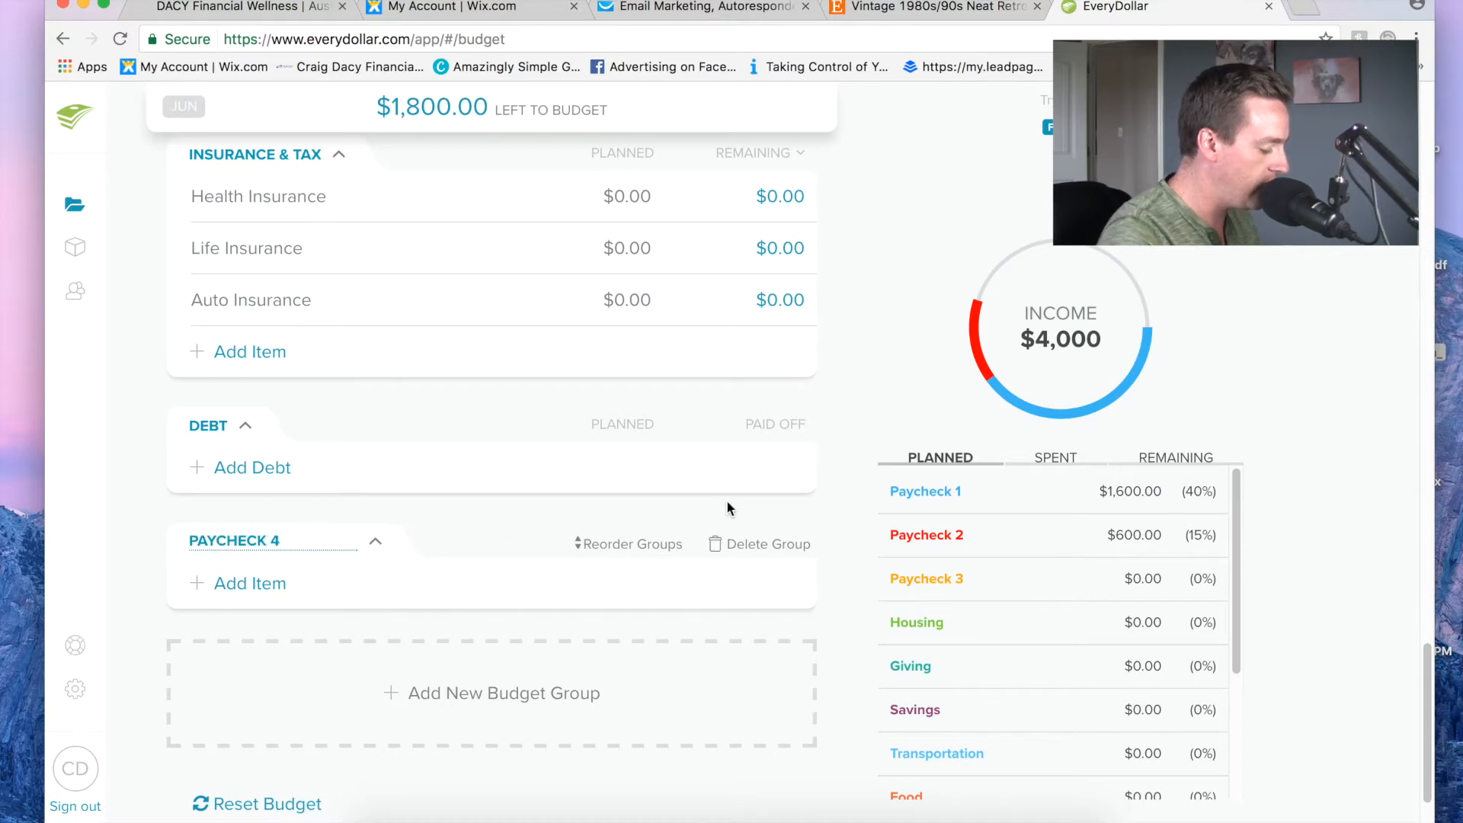
key(Return)
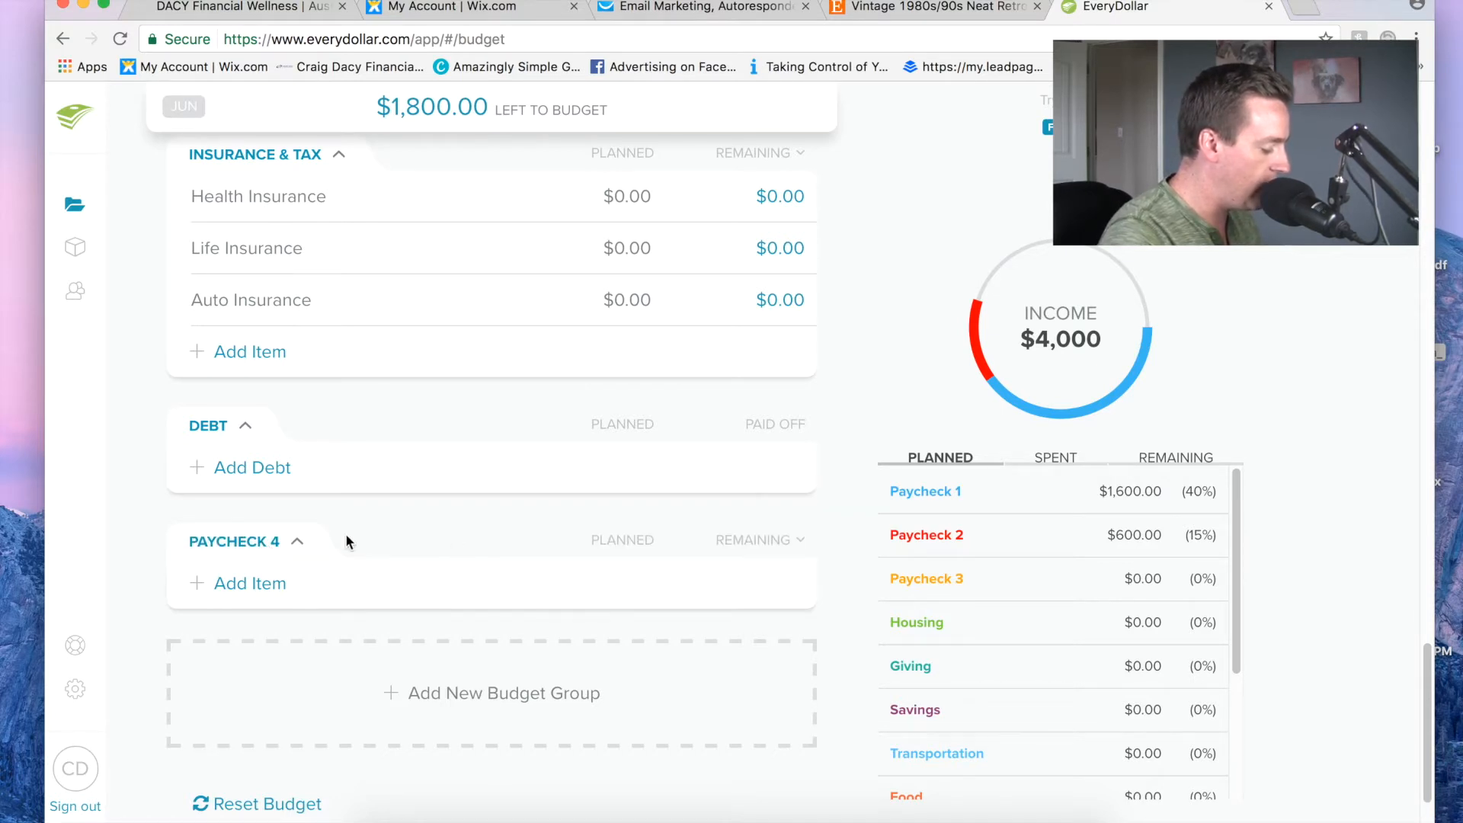
Step: Reorder the budget groups so Paycheck 4 sits directly between Paycheck 3 and Housing, and save the order
click(278, 544)
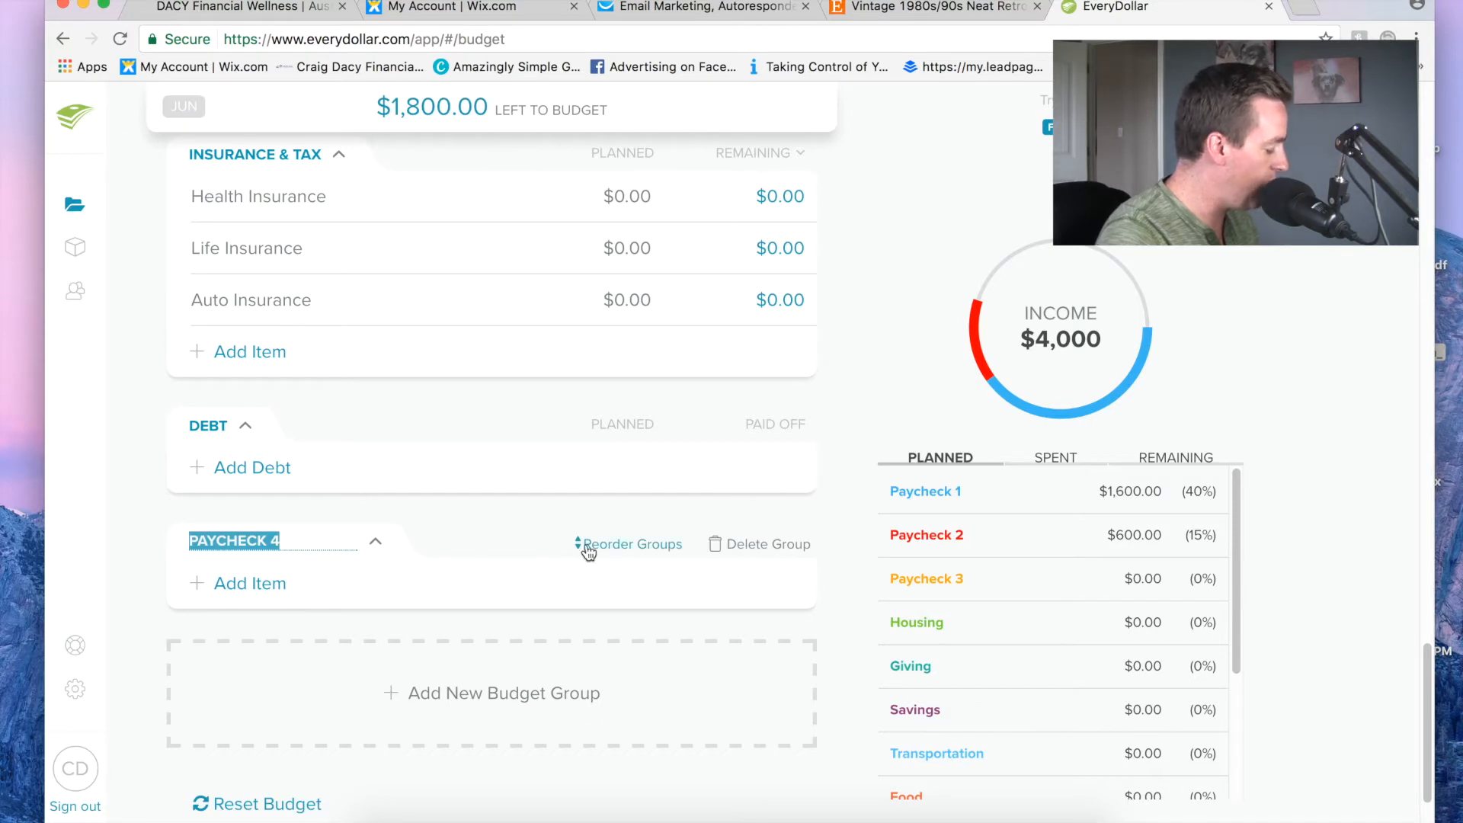
click(648, 544)
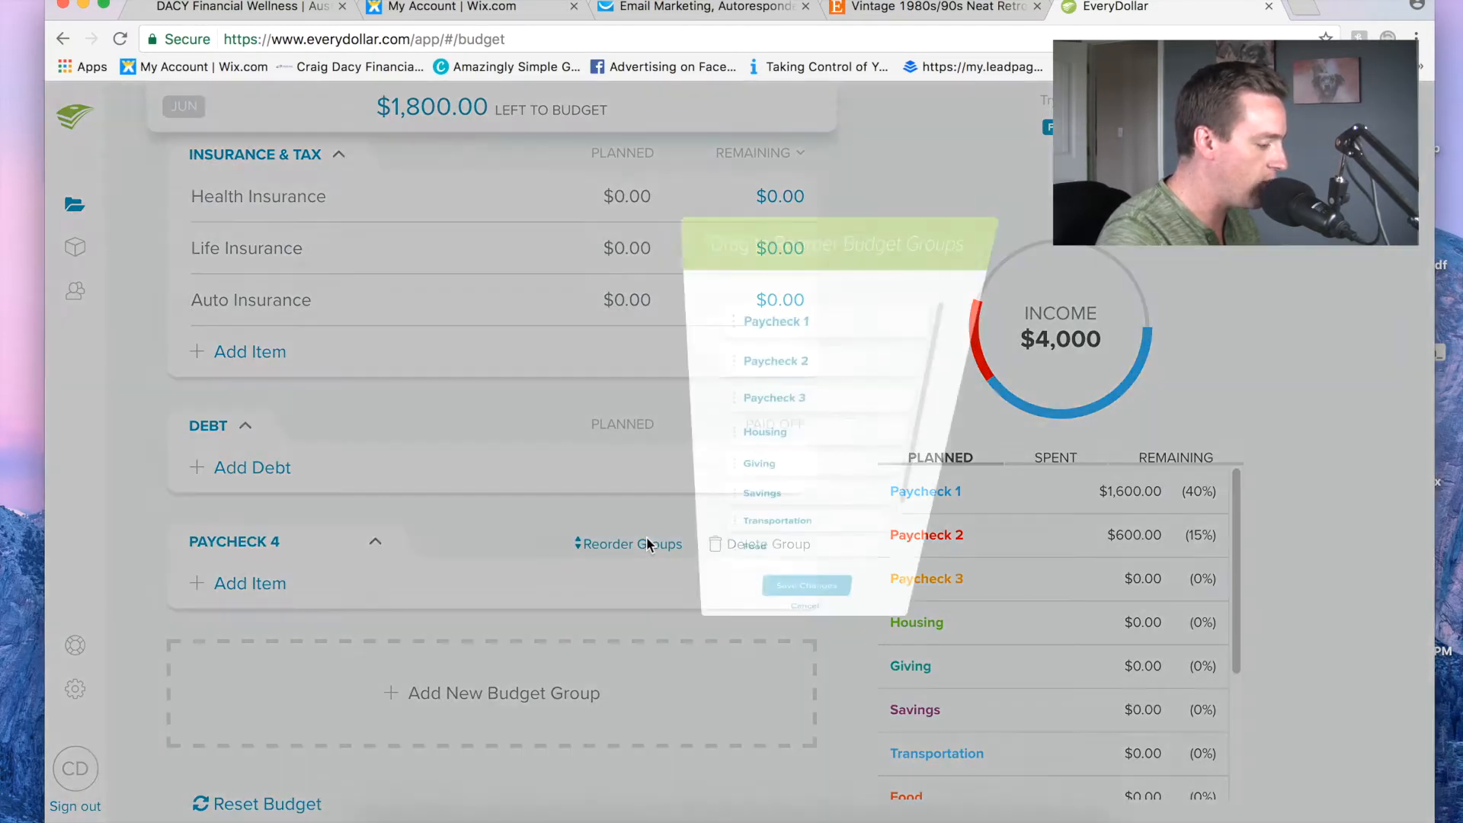
scroll(678, 285, down, 5)
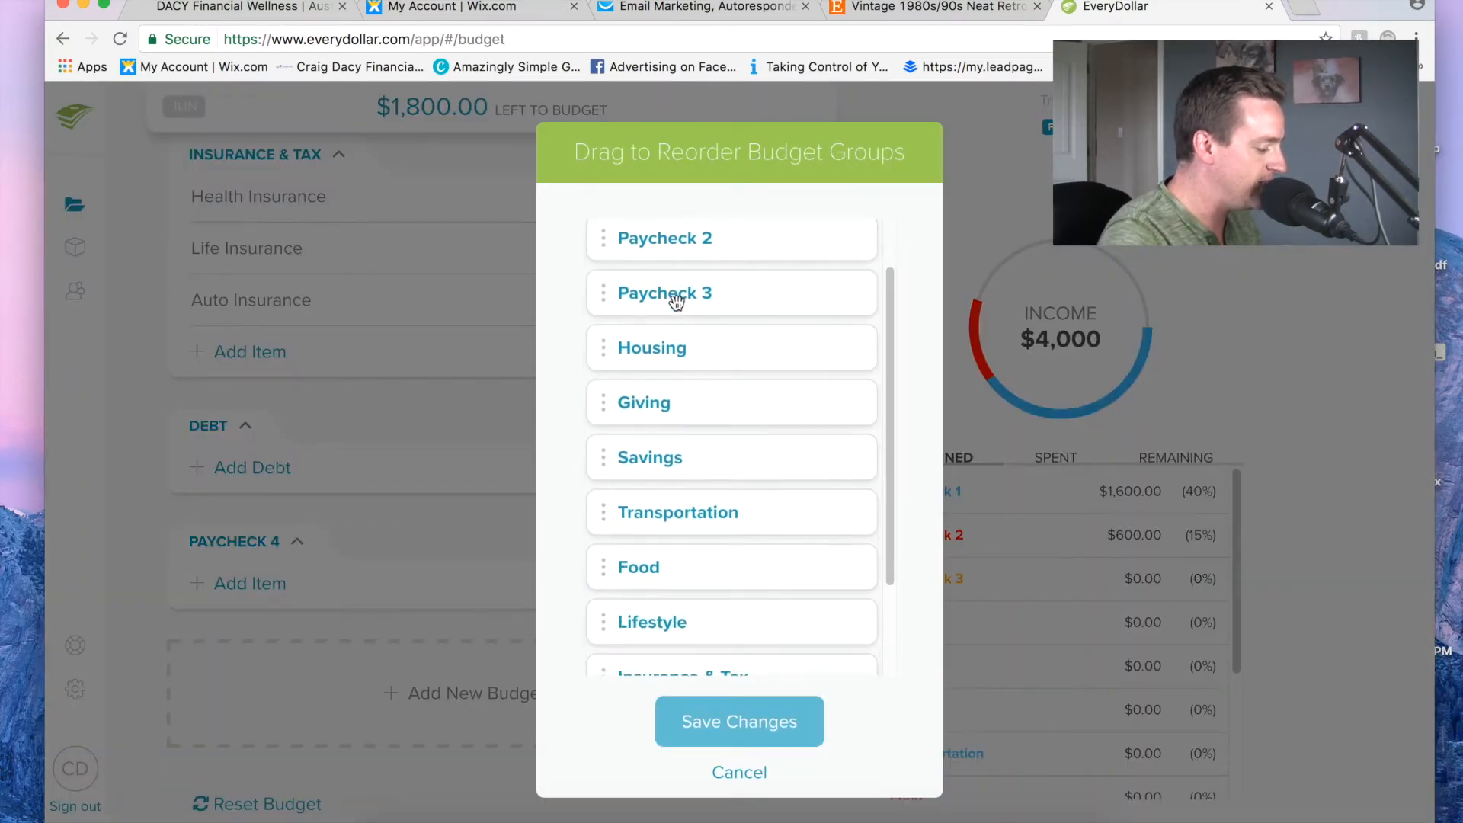
drag(653, 653, 597, 424)
click(715, 716)
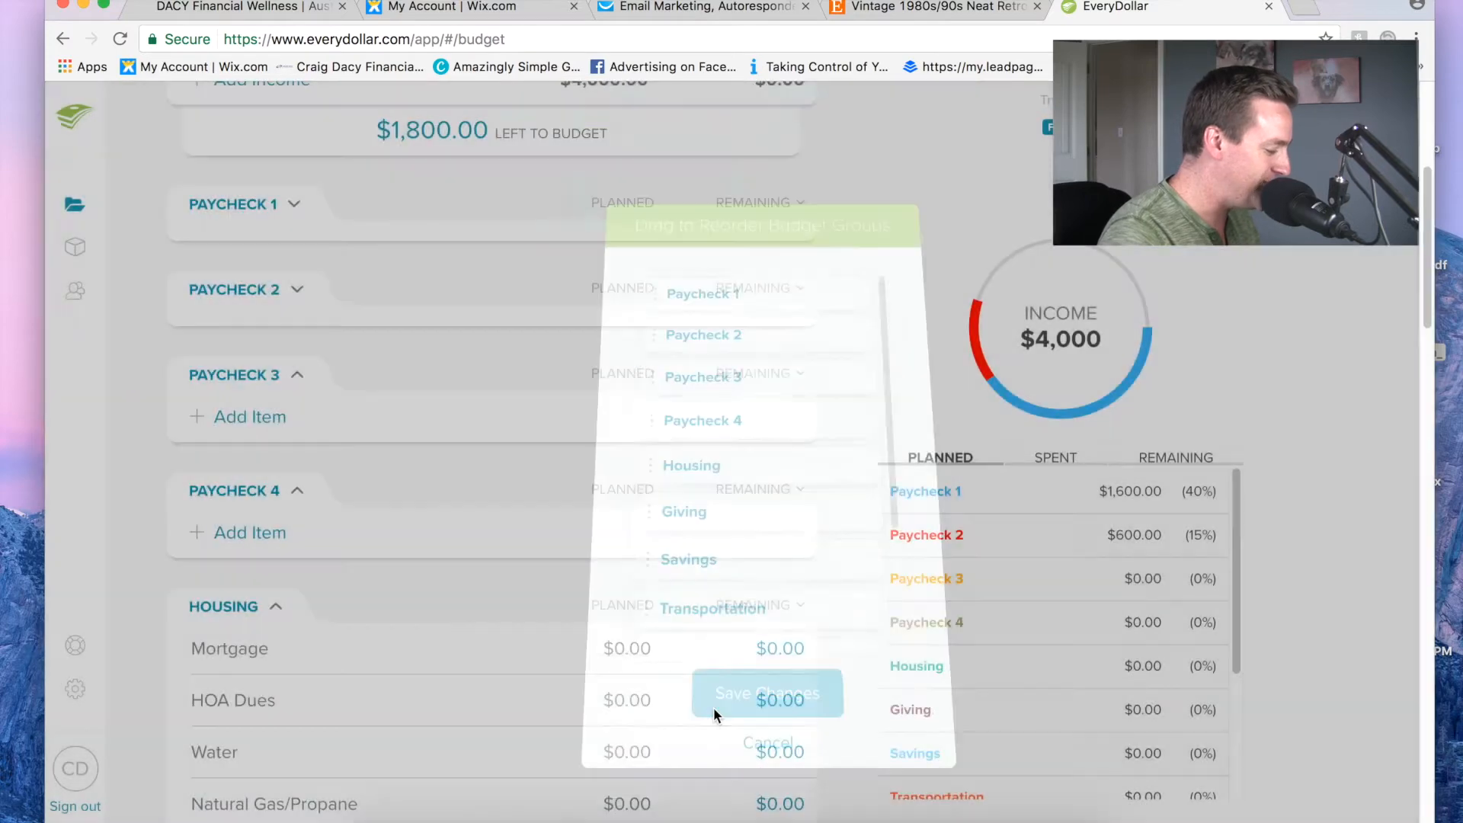
Step: Expand the Paycheck 1 group and review its planned budget items
scroll(500, 506, up, 3)
scroll(500, 514, down, 2)
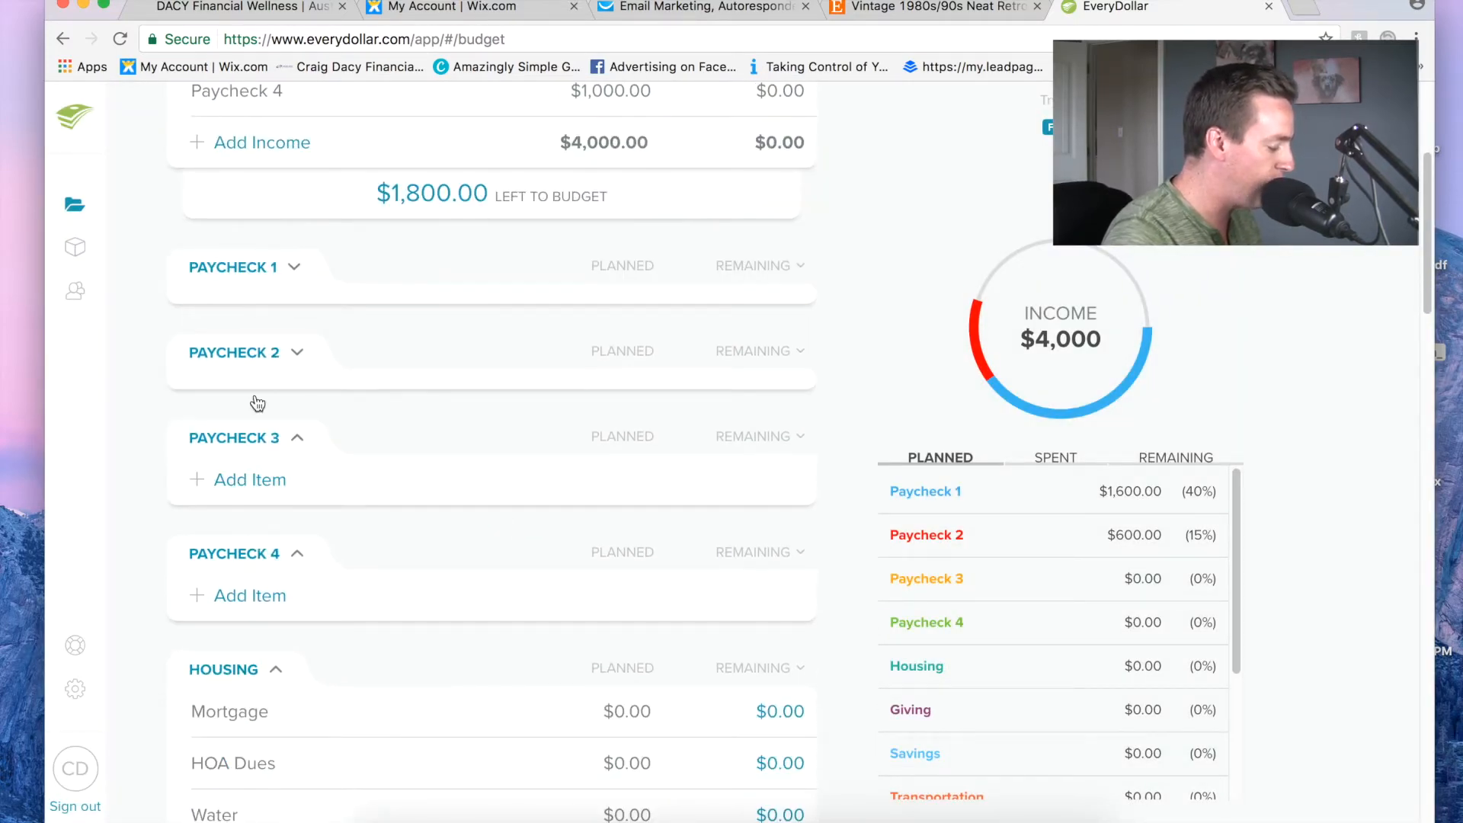
scroll(256, 592, up, 3)
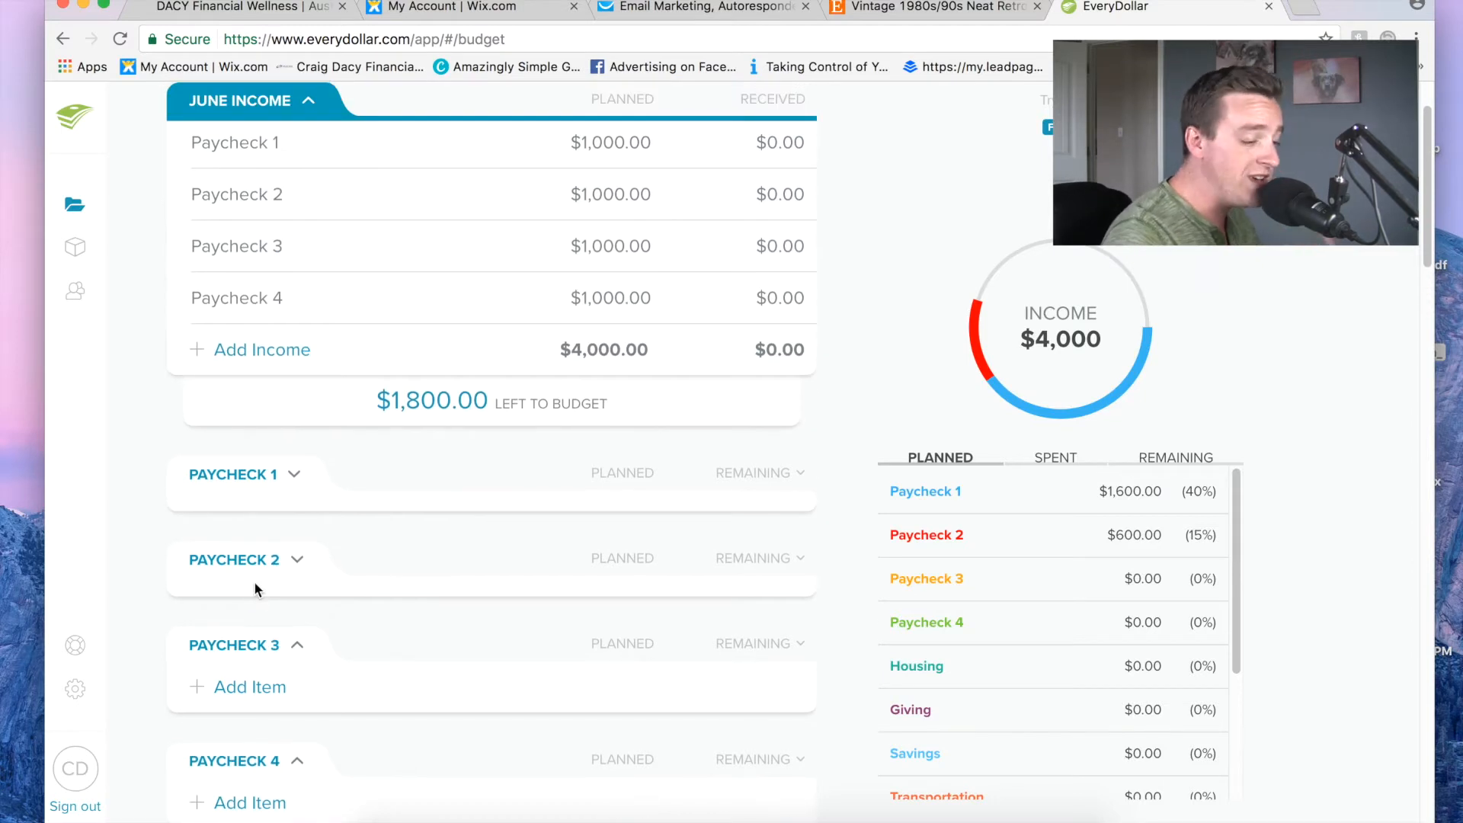
click(294, 480)
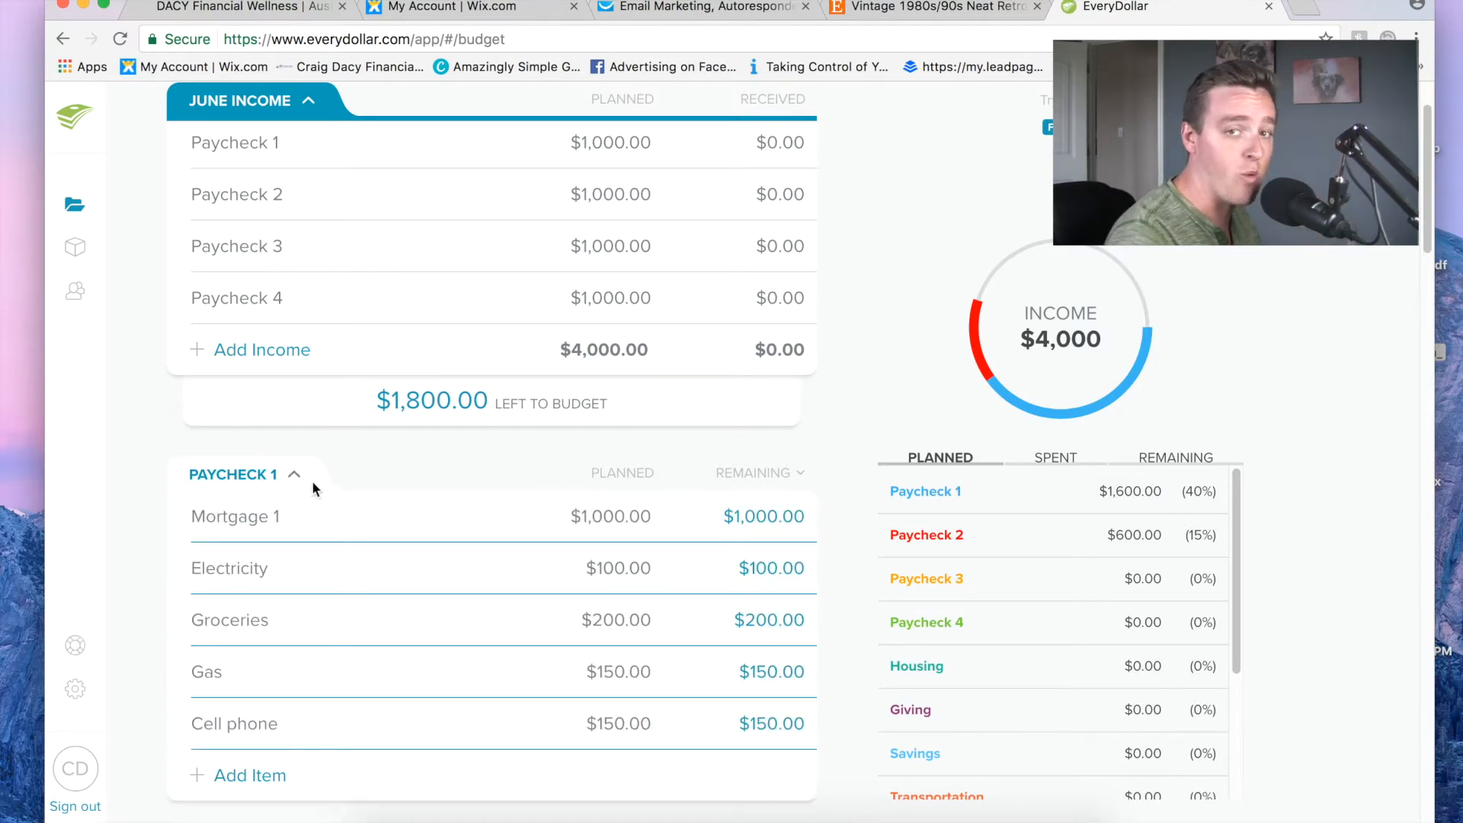
scroll(345, 465, down, 2)
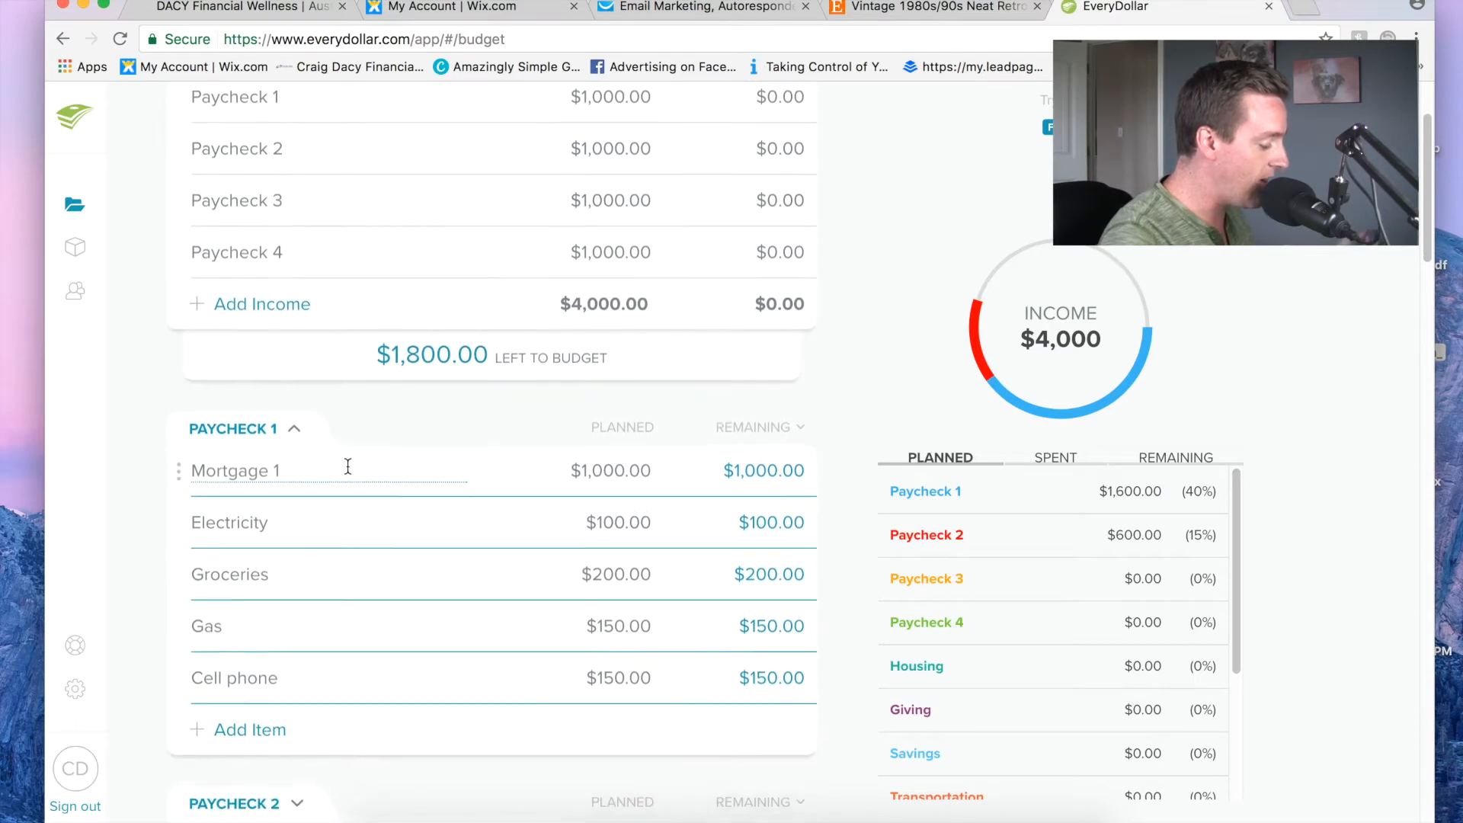
scroll(362, 428, down, 2)
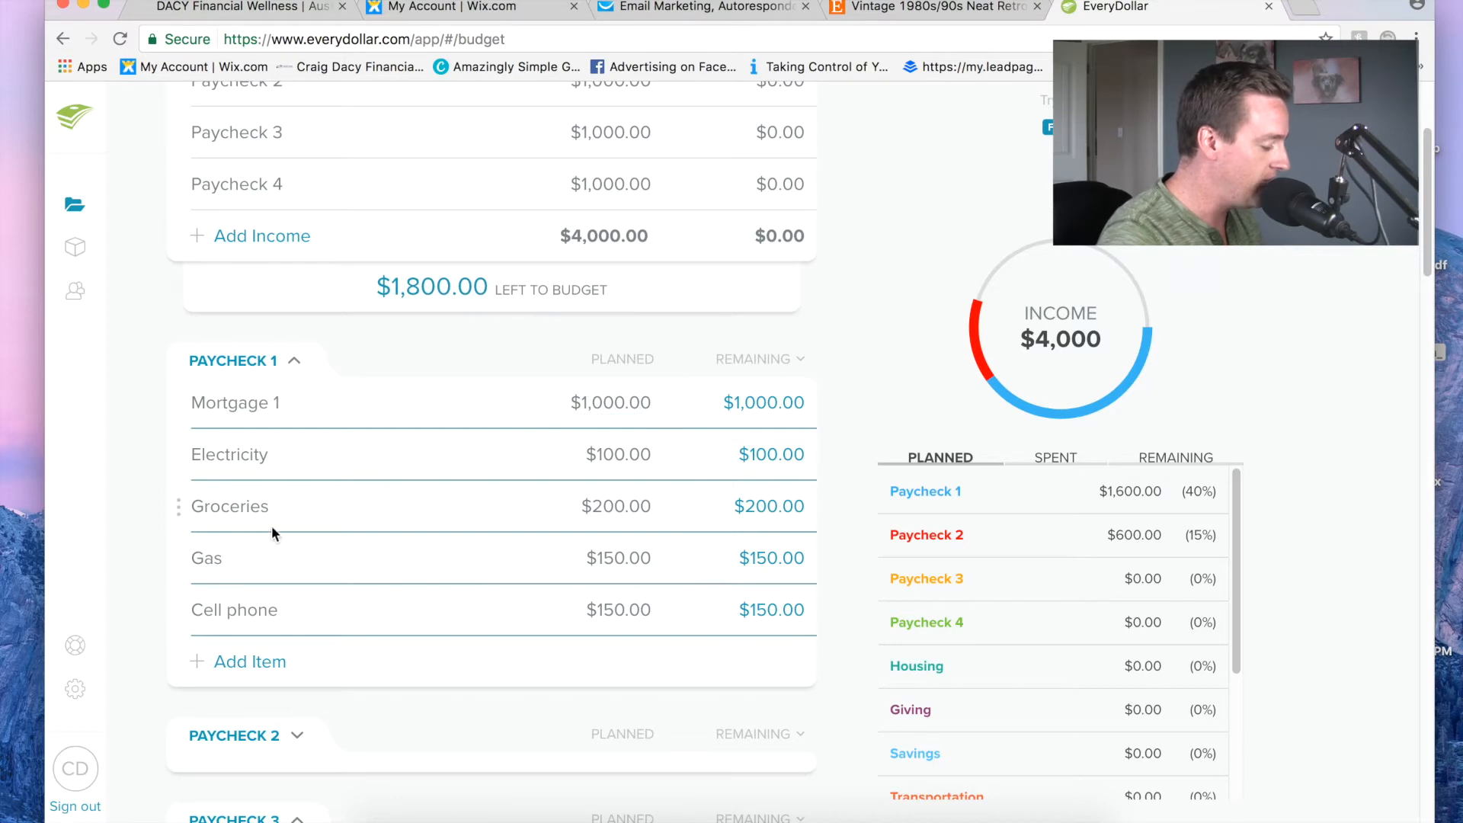
Step: Delete the Cell phone and Electricity items from the Paycheck 1 group
click(176, 612)
click(175, 610)
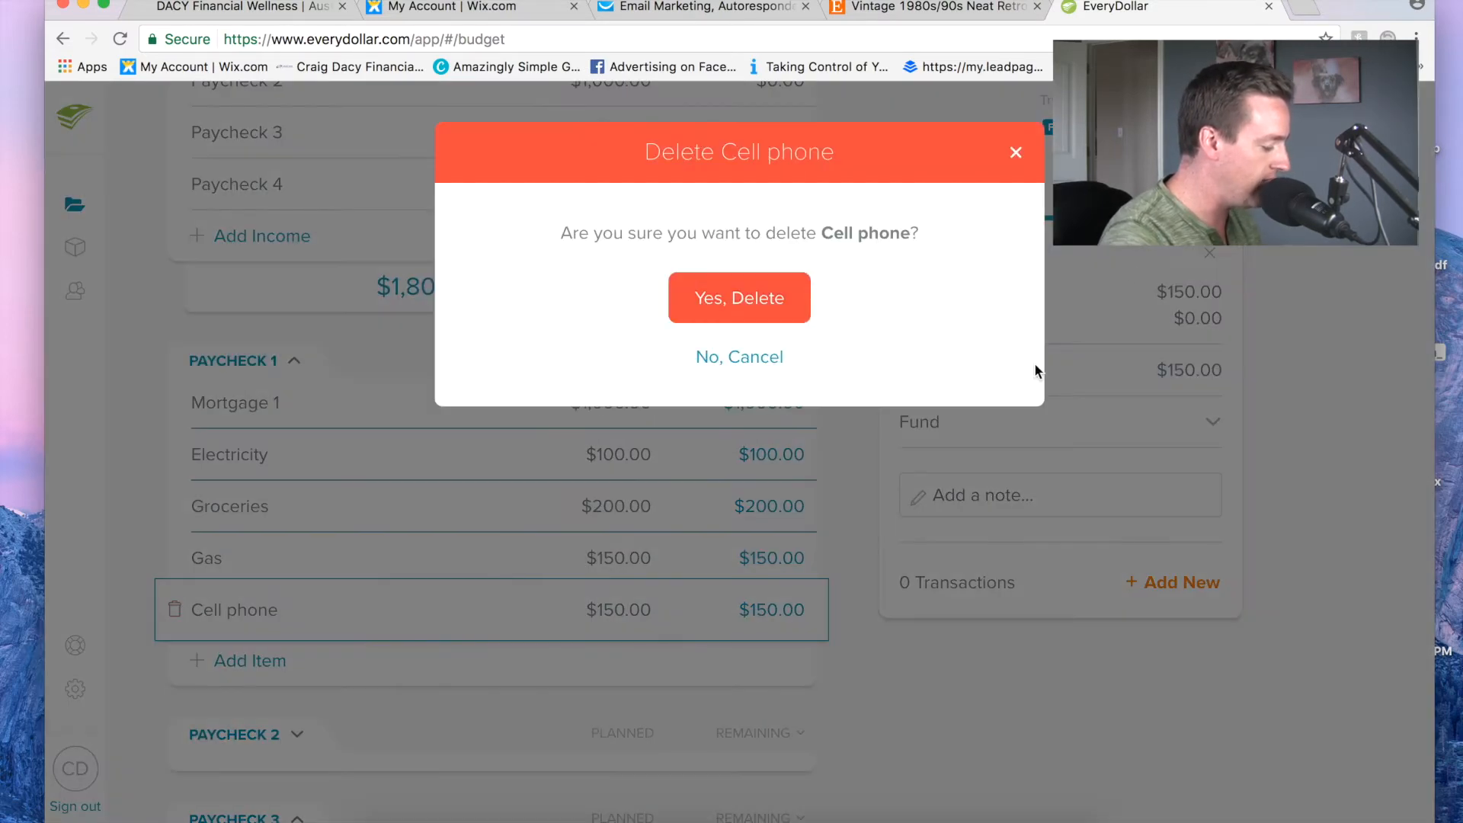
click(734, 298)
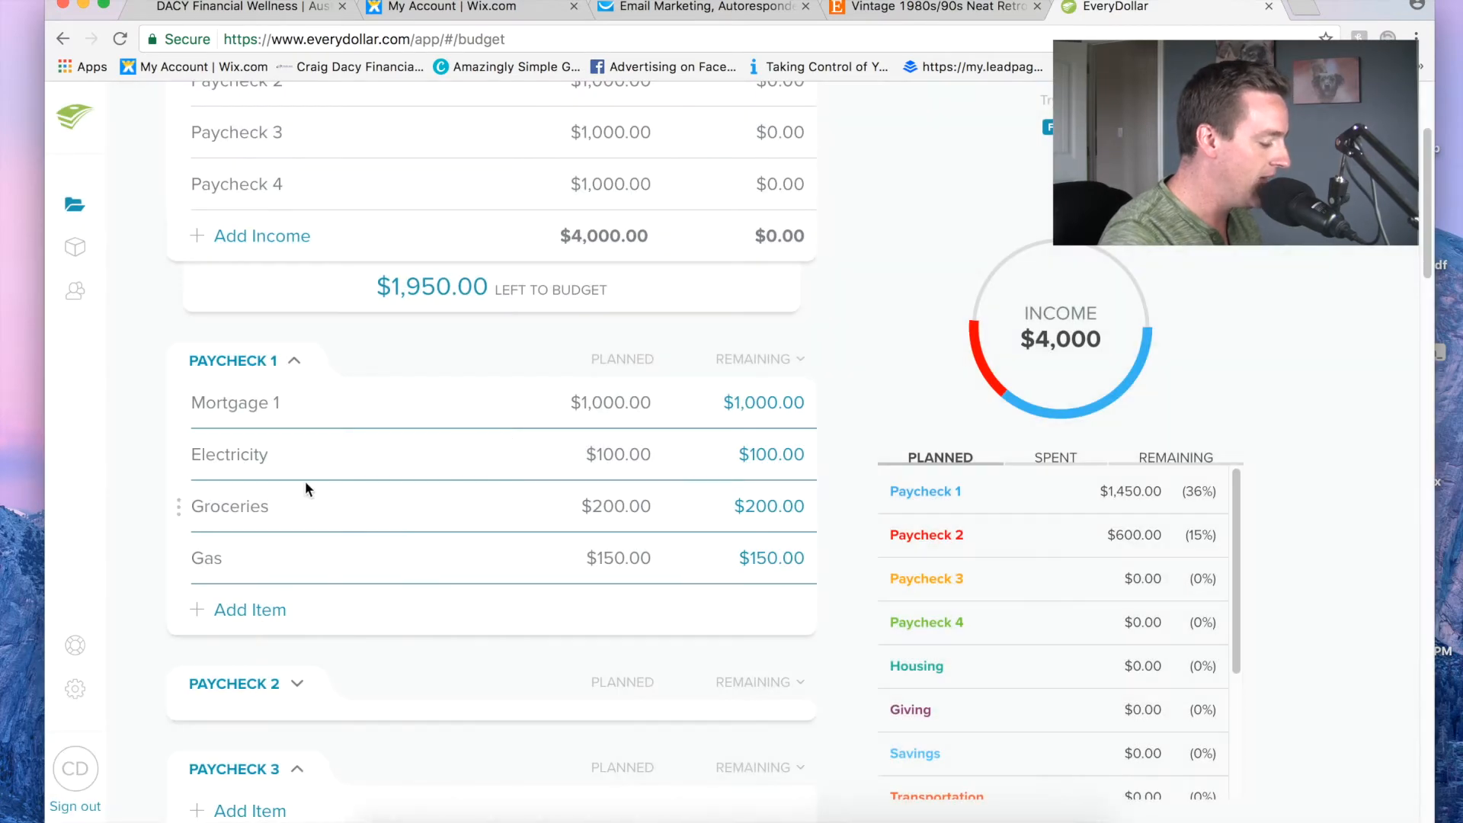
click(180, 459)
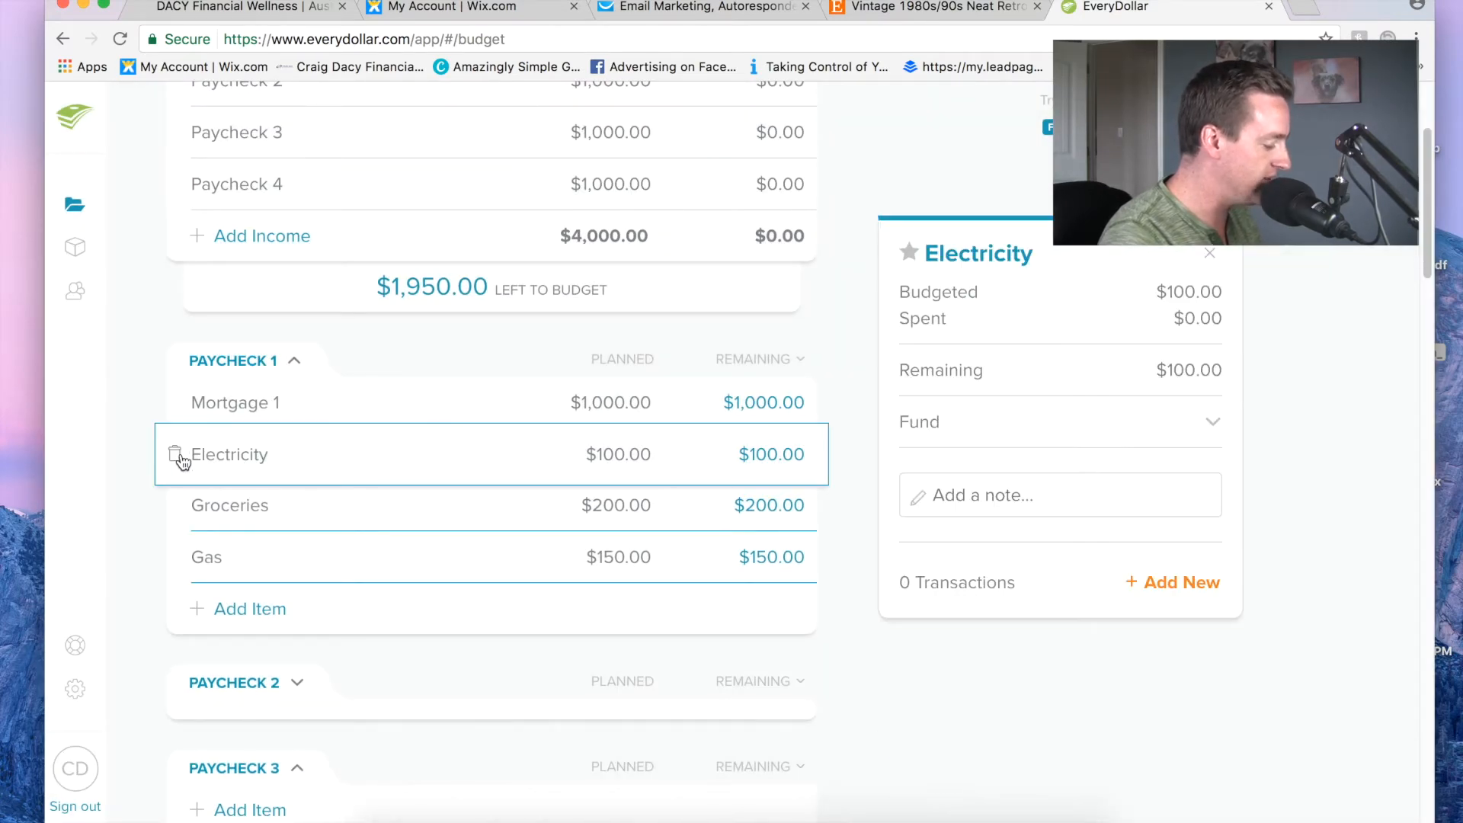
click(175, 452)
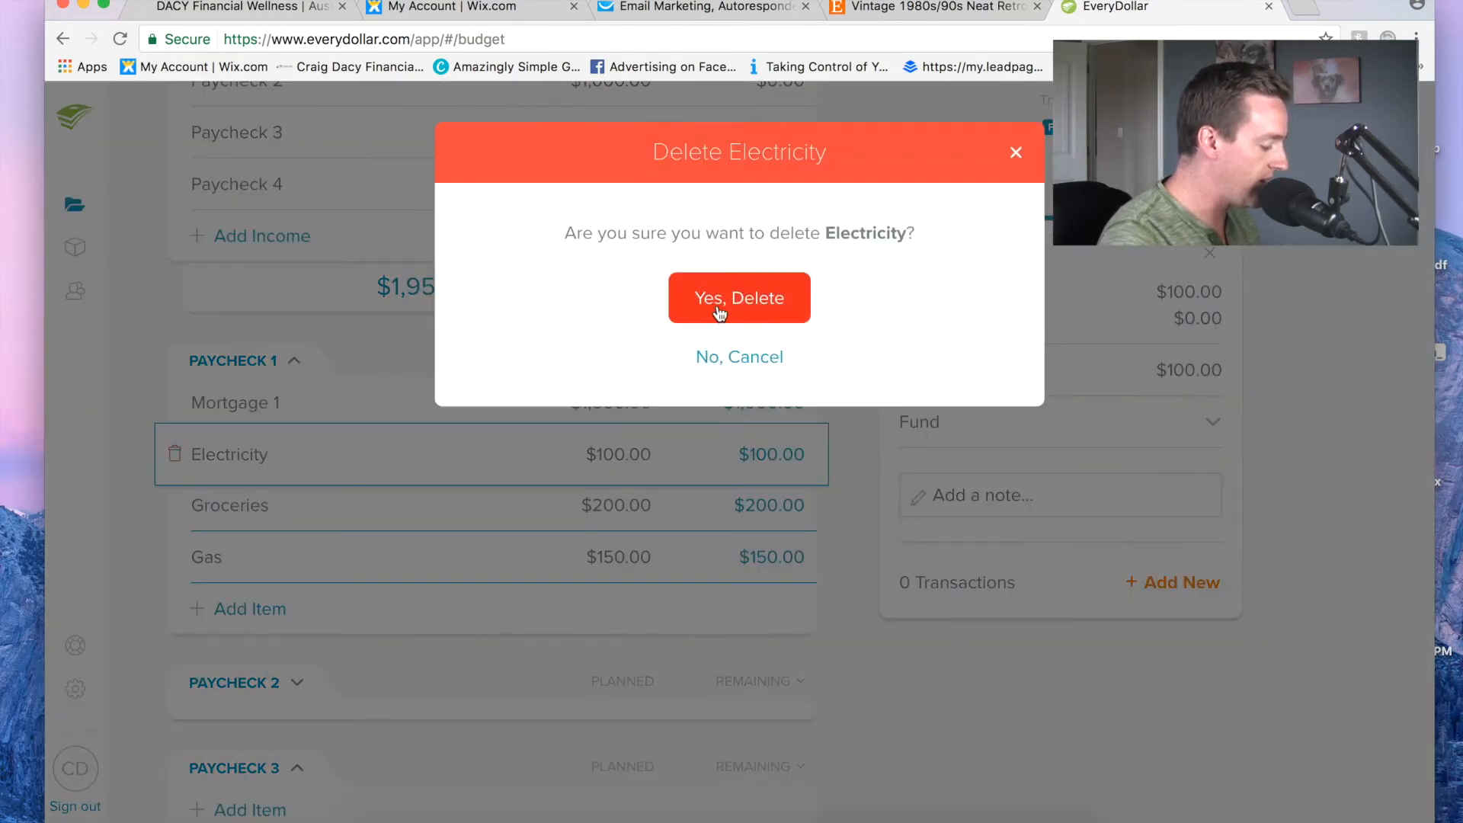
click(718, 304)
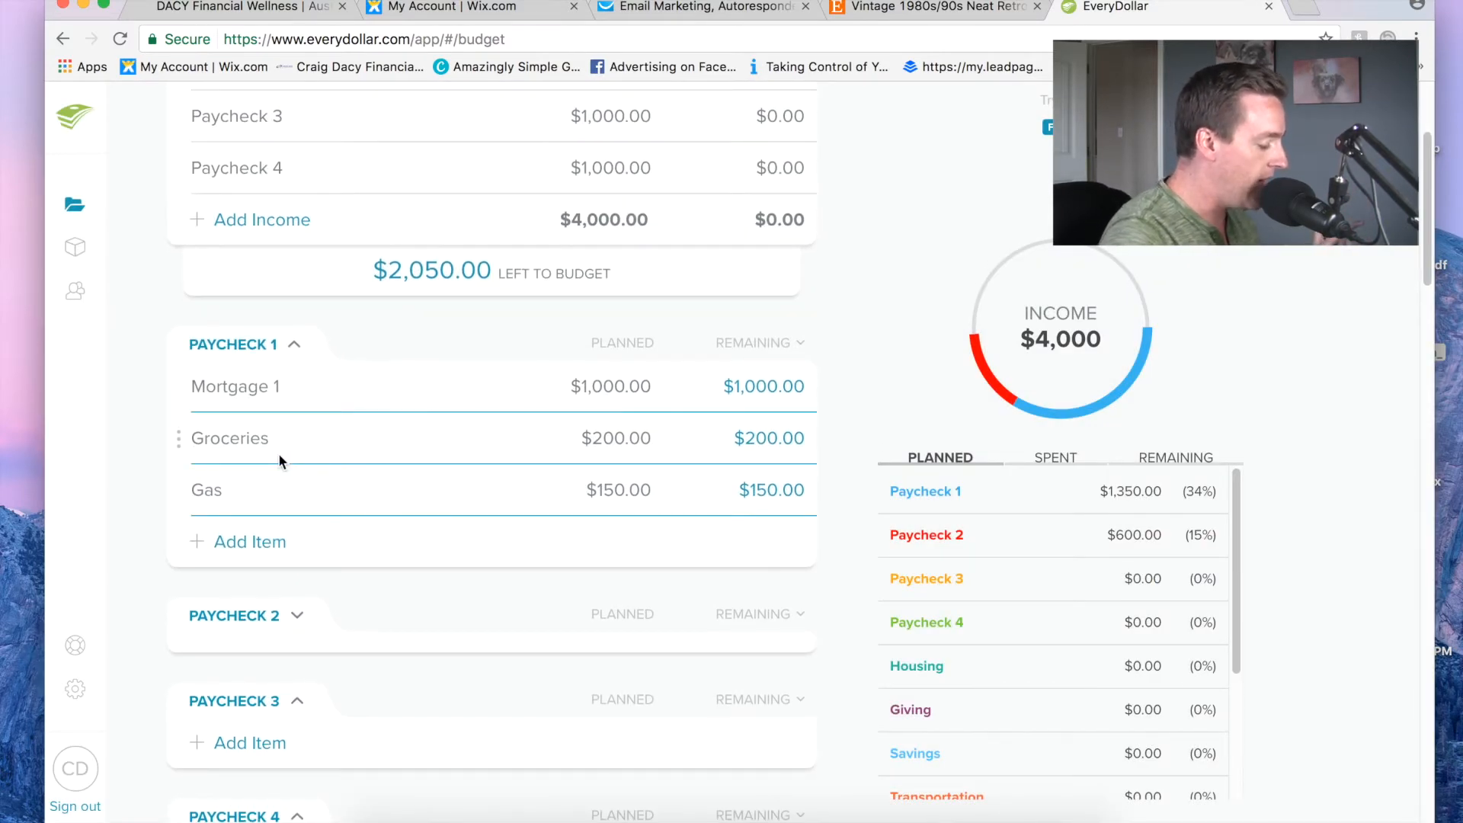
Step: Set the planned amounts in Paycheck 1 to $100 for Groceries and $50 for Gas
click(604, 437)
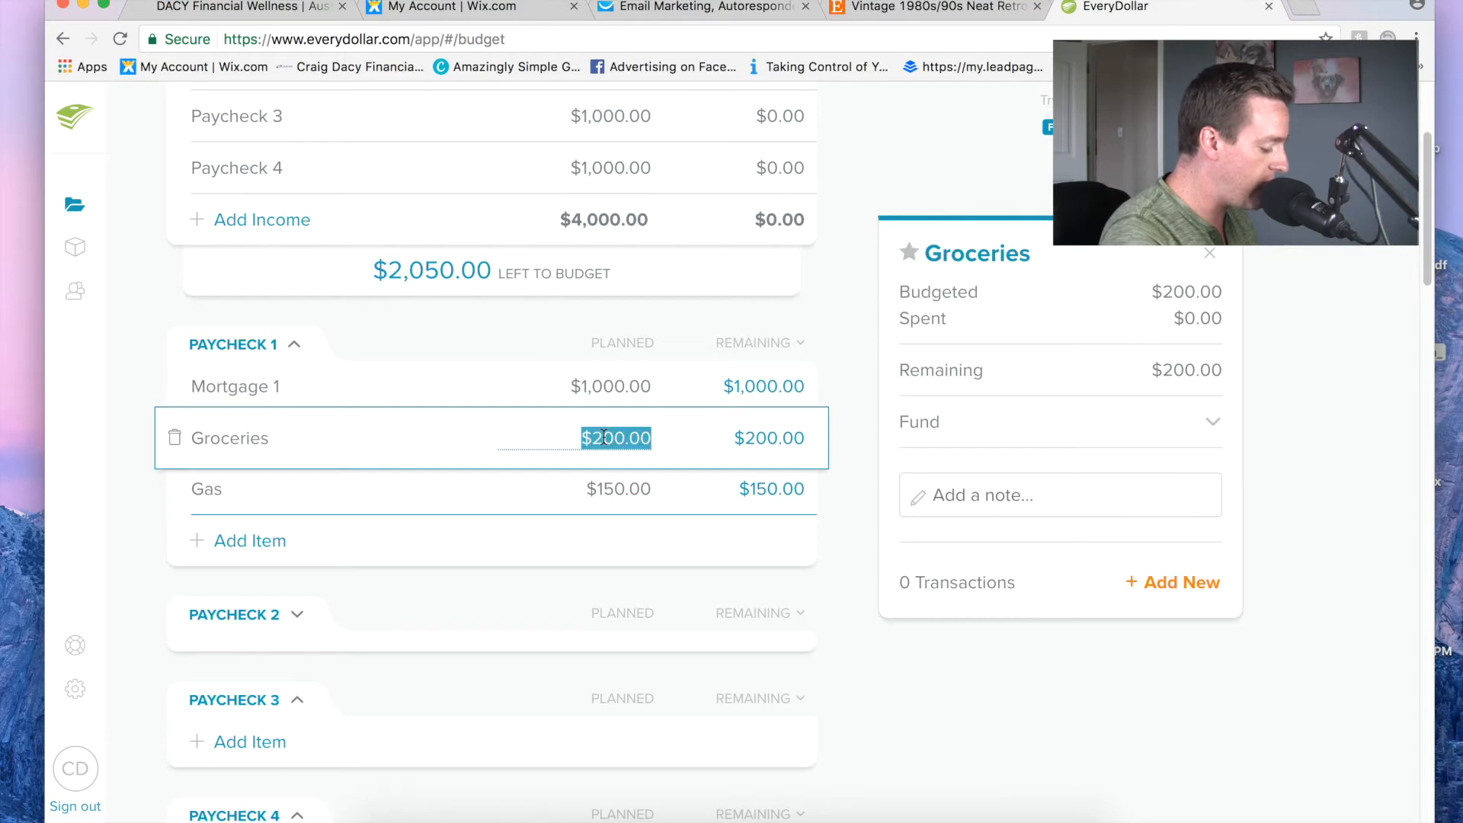
text(100)
click(833, 554)
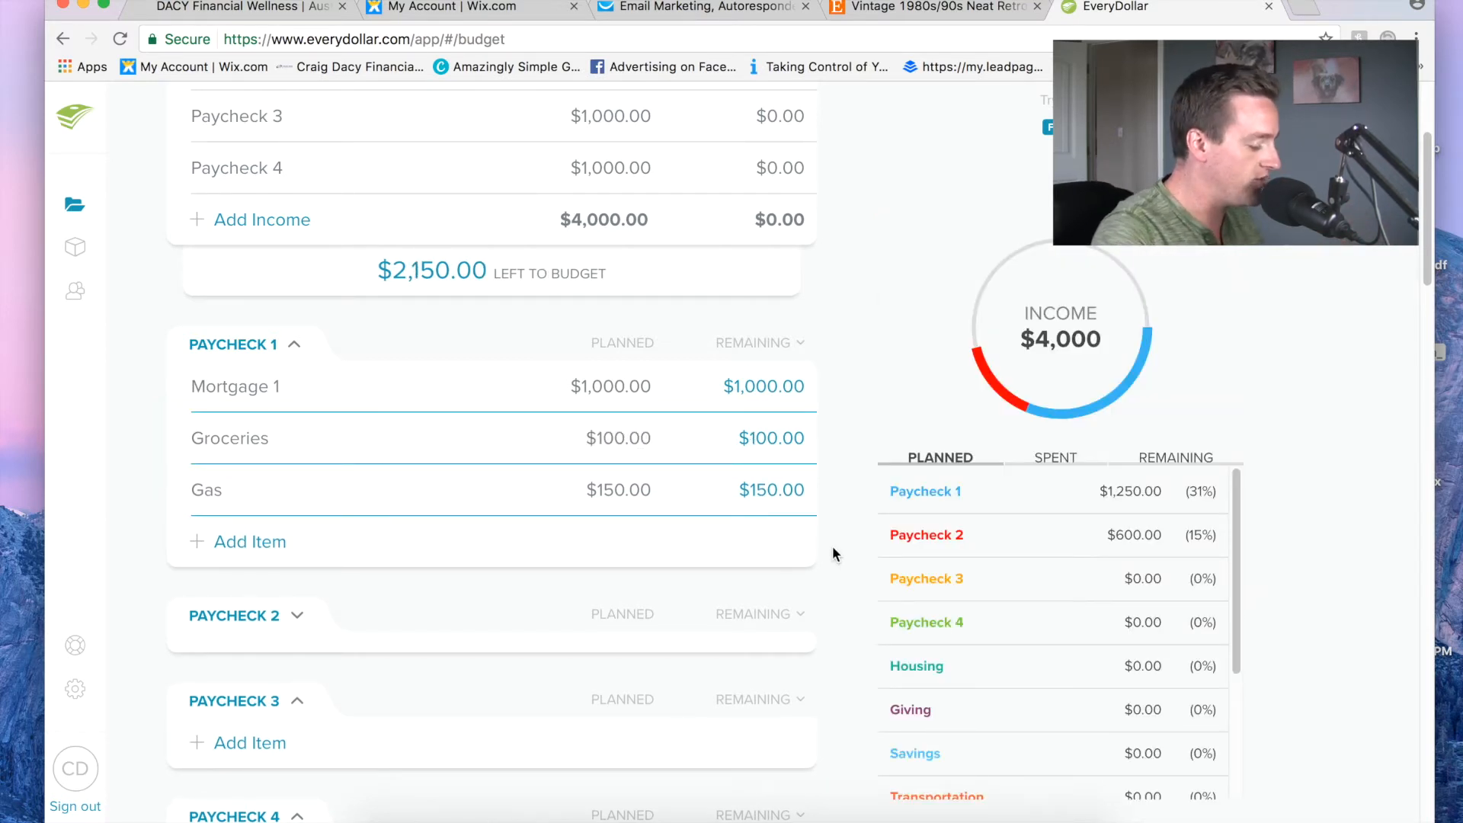
click(615, 488)
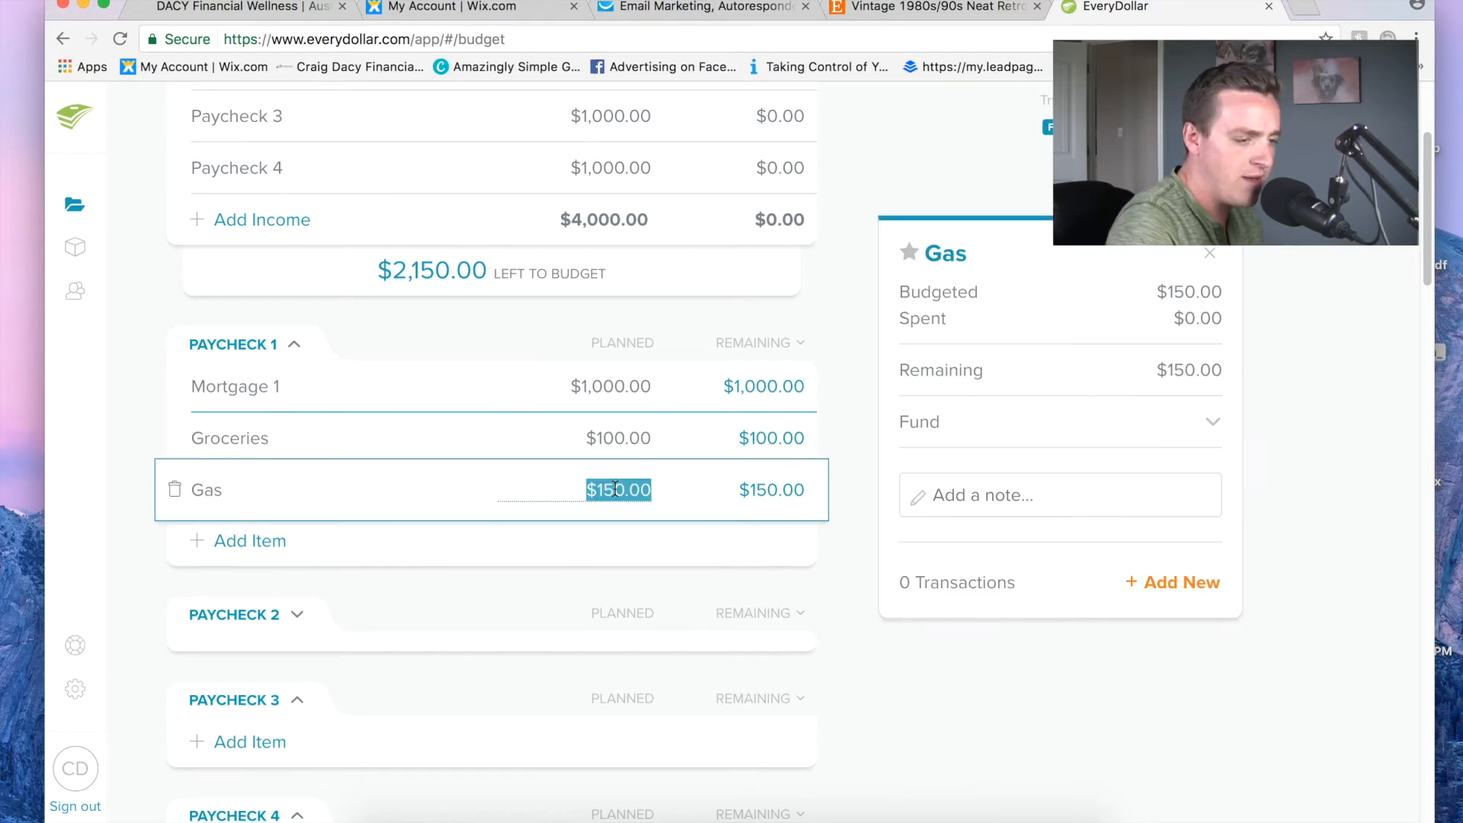
text(50)
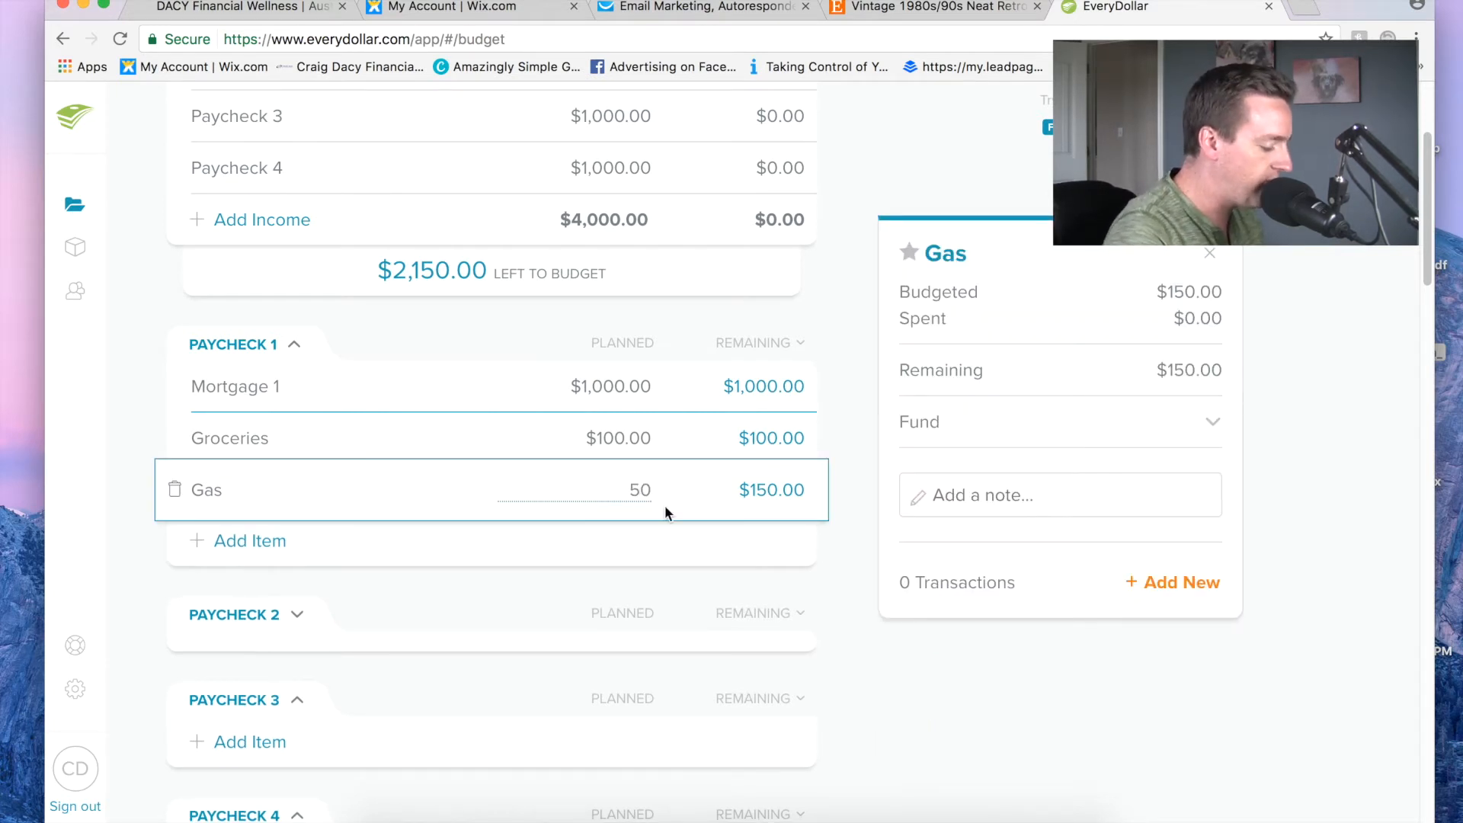
click(859, 536)
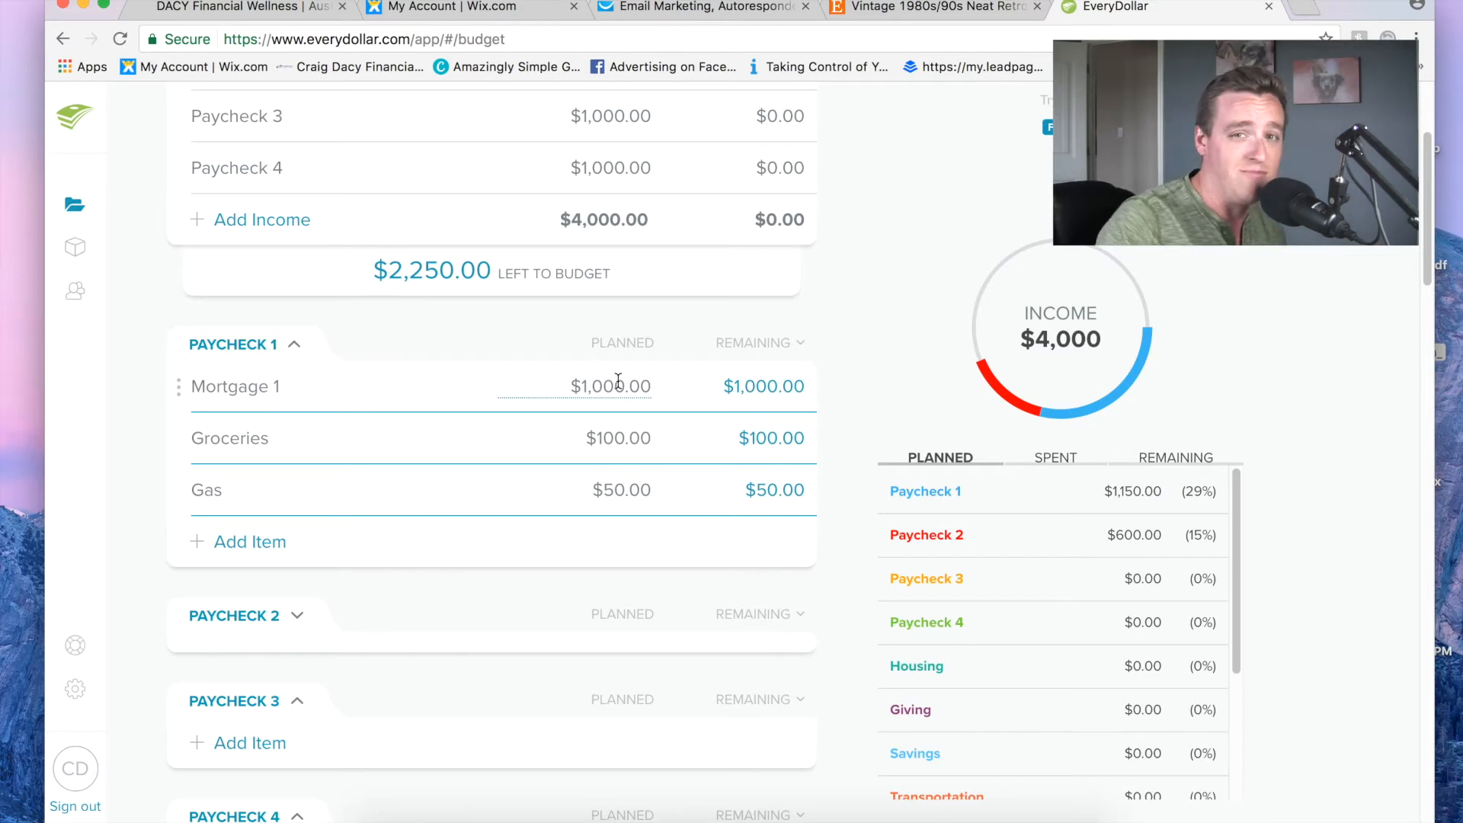
Step: Set the planned amount of Mortgage 1 in Paycheck 1 to $500
click(618, 381)
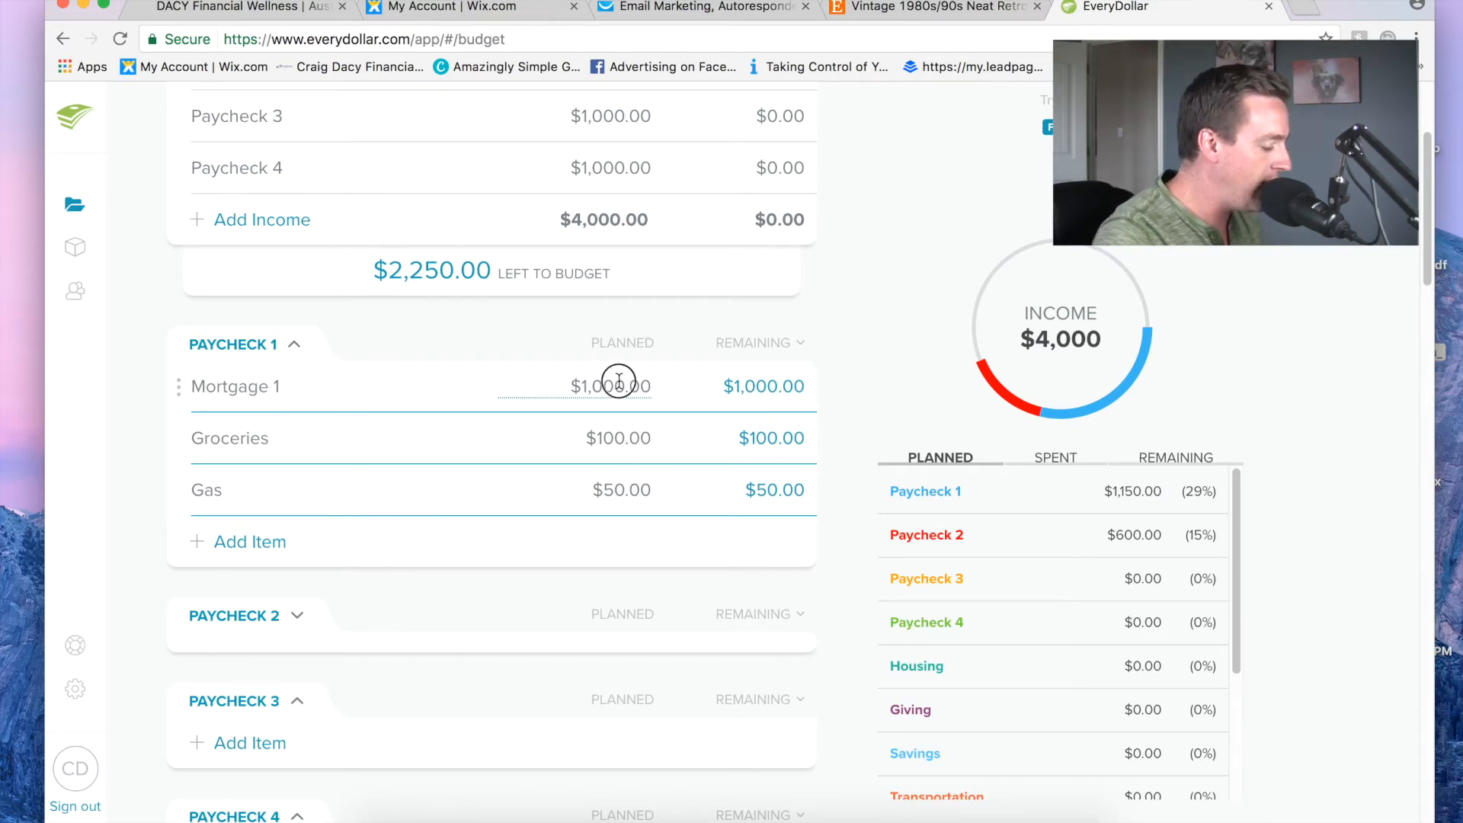
double_click(597, 389)
text(500)
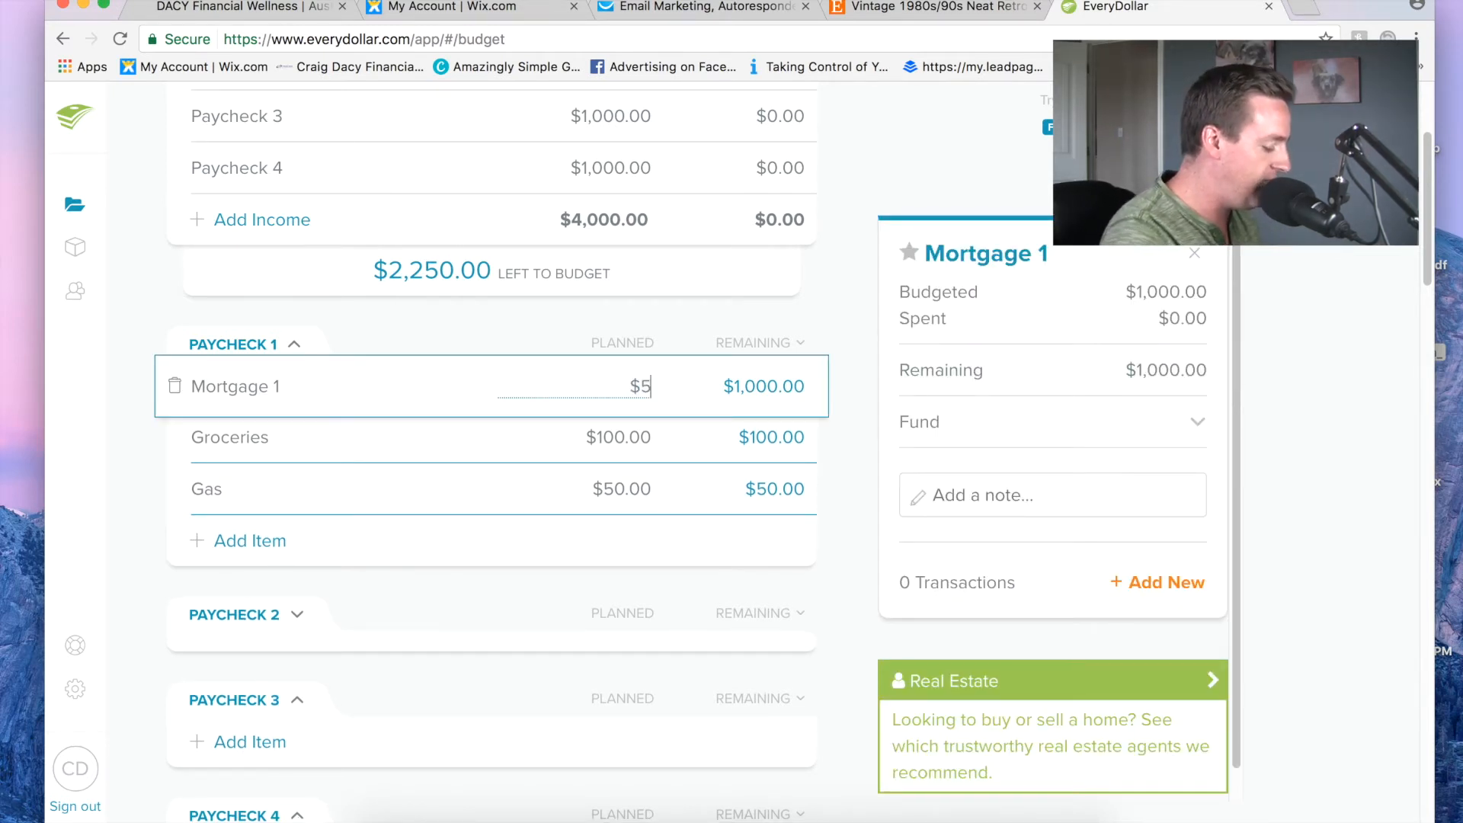
click(616, 335)
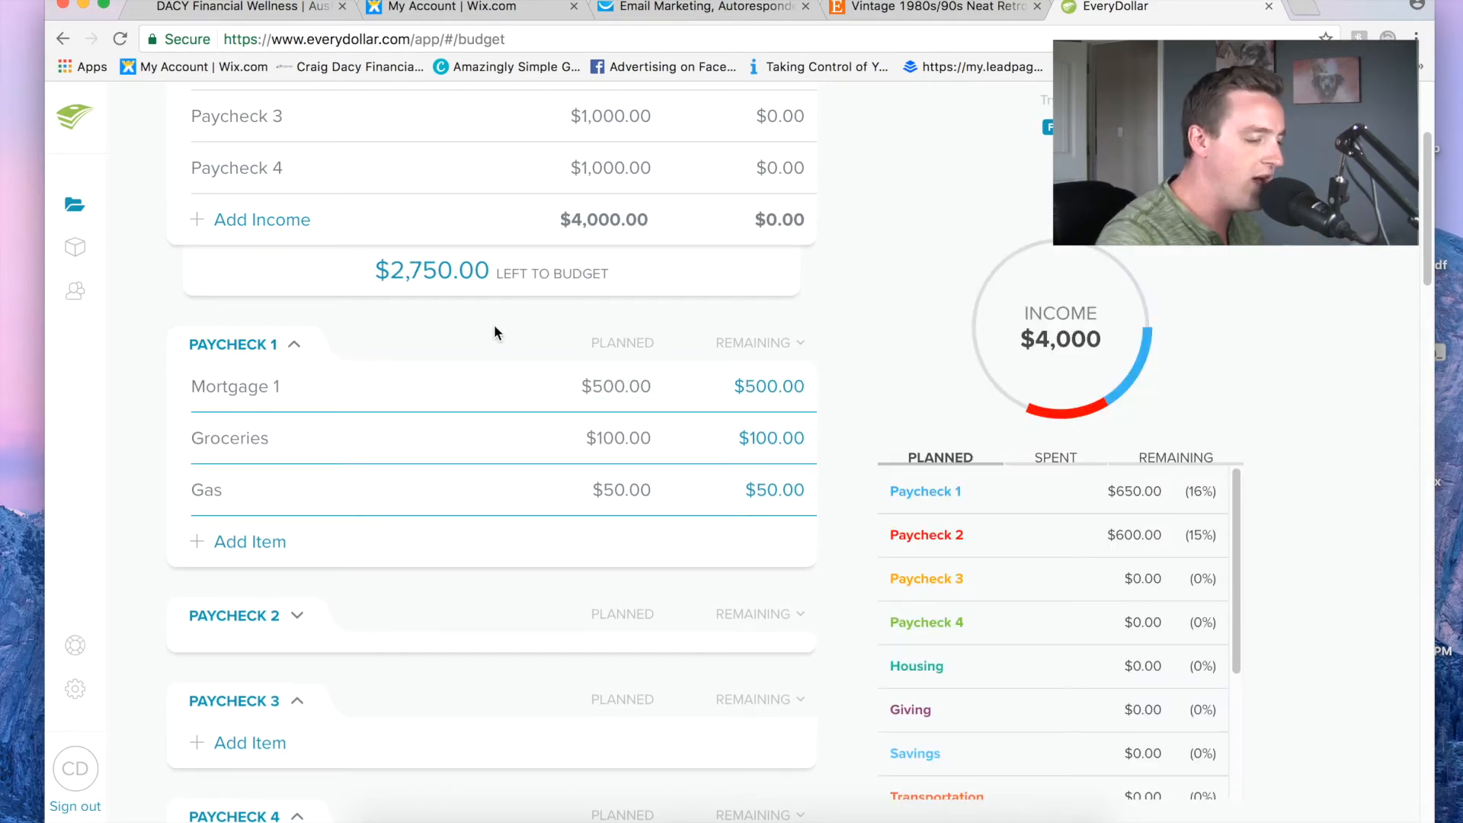
Step: Expand the Paycheck 2 group and check the planned amount of its Mortgage 2 item
click(248, 616)
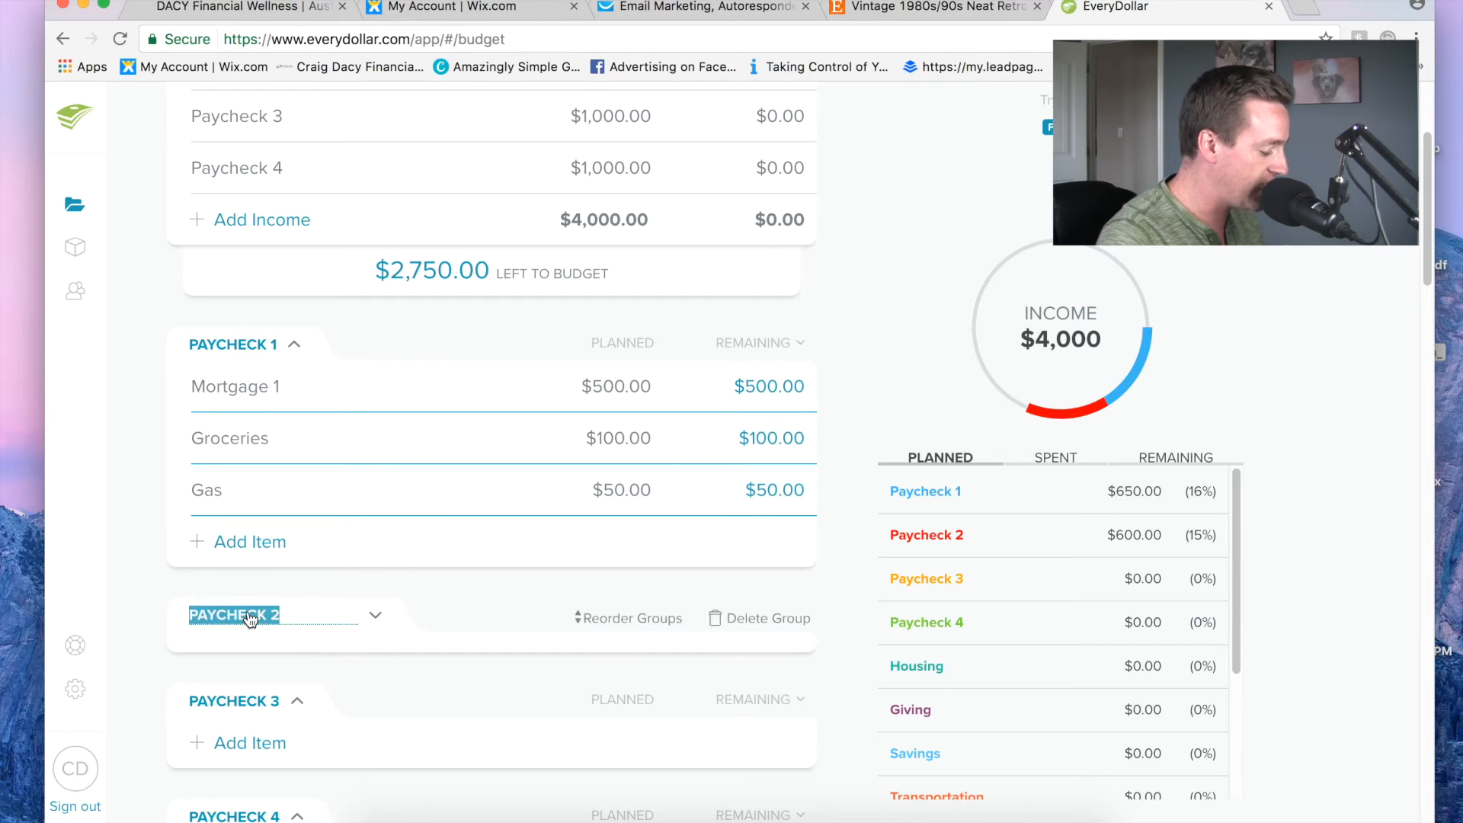
click(240, 624)
click(230, 643)
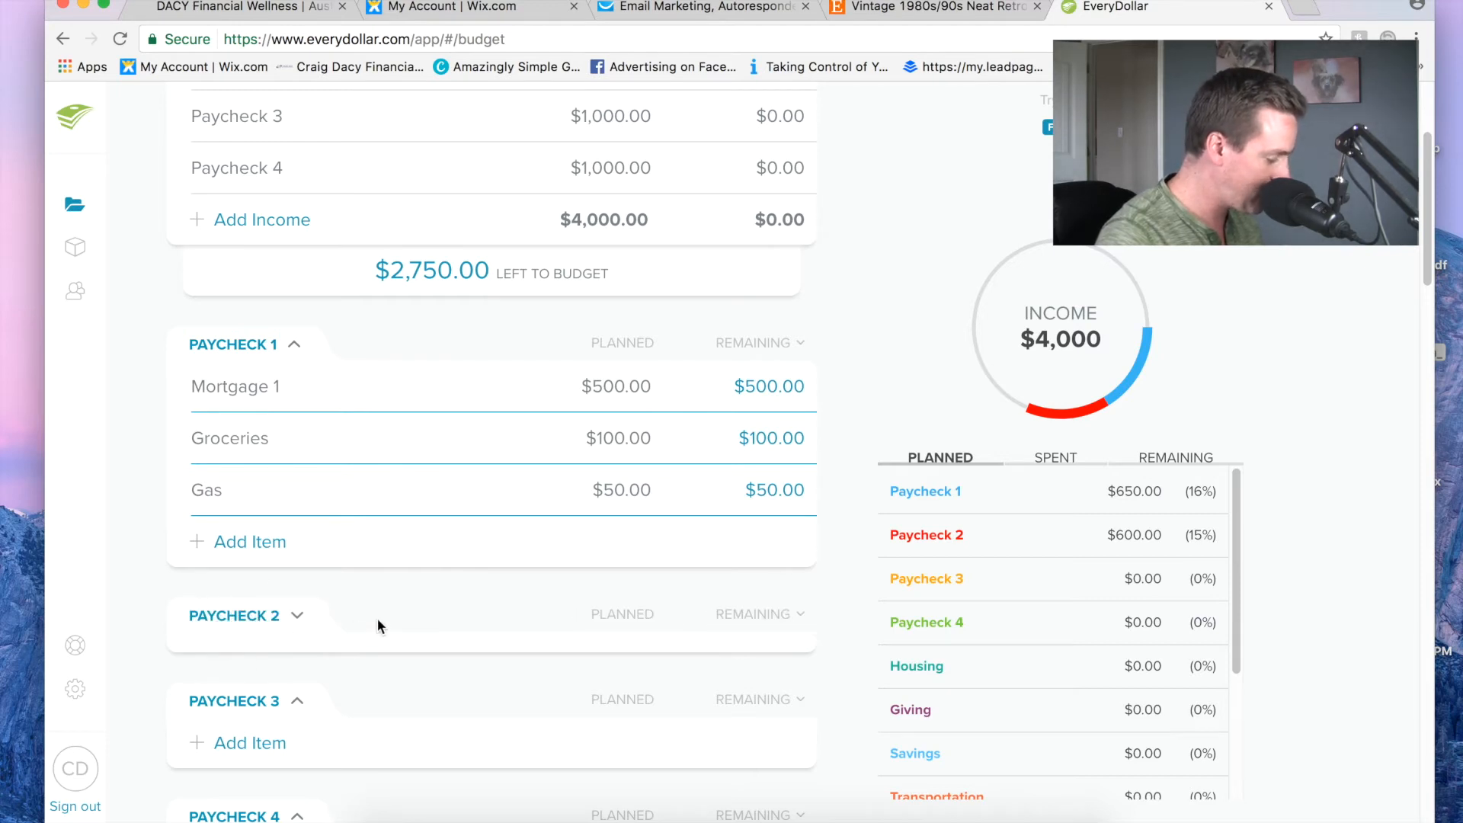
click(300, 619)
scroll(286, 644, down, 2)
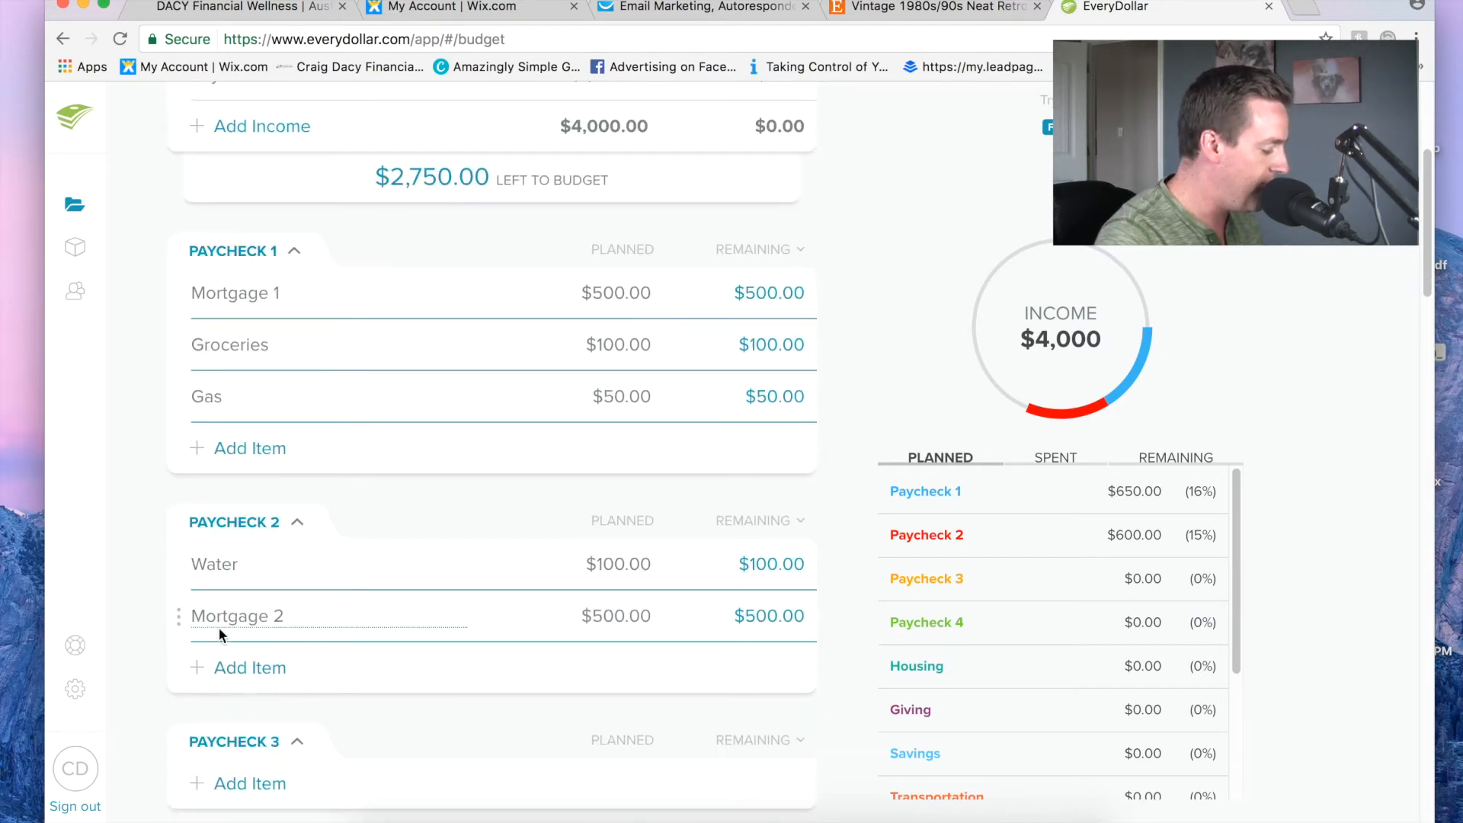
click(300, 619)
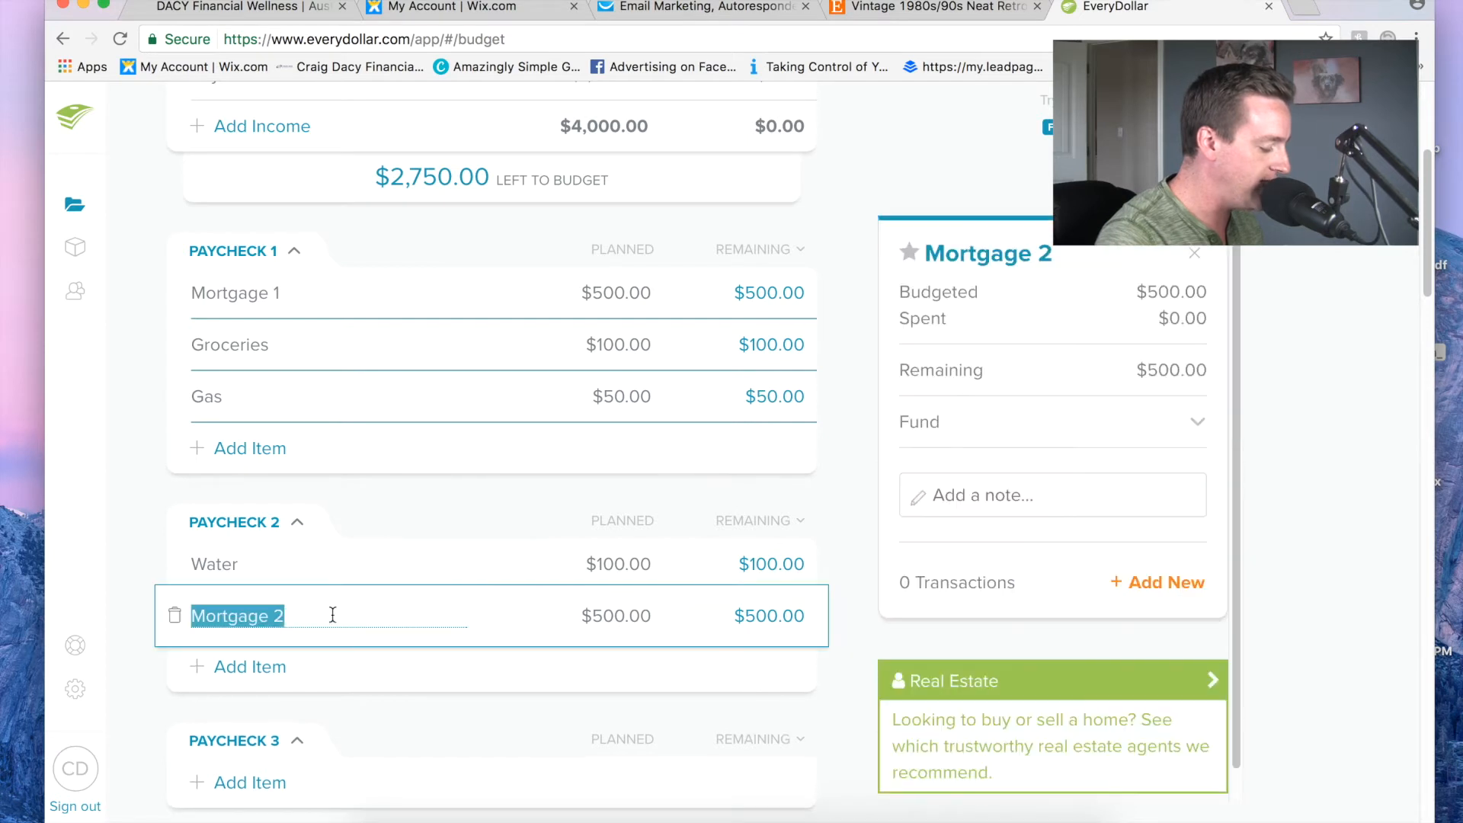
click(603, 614)
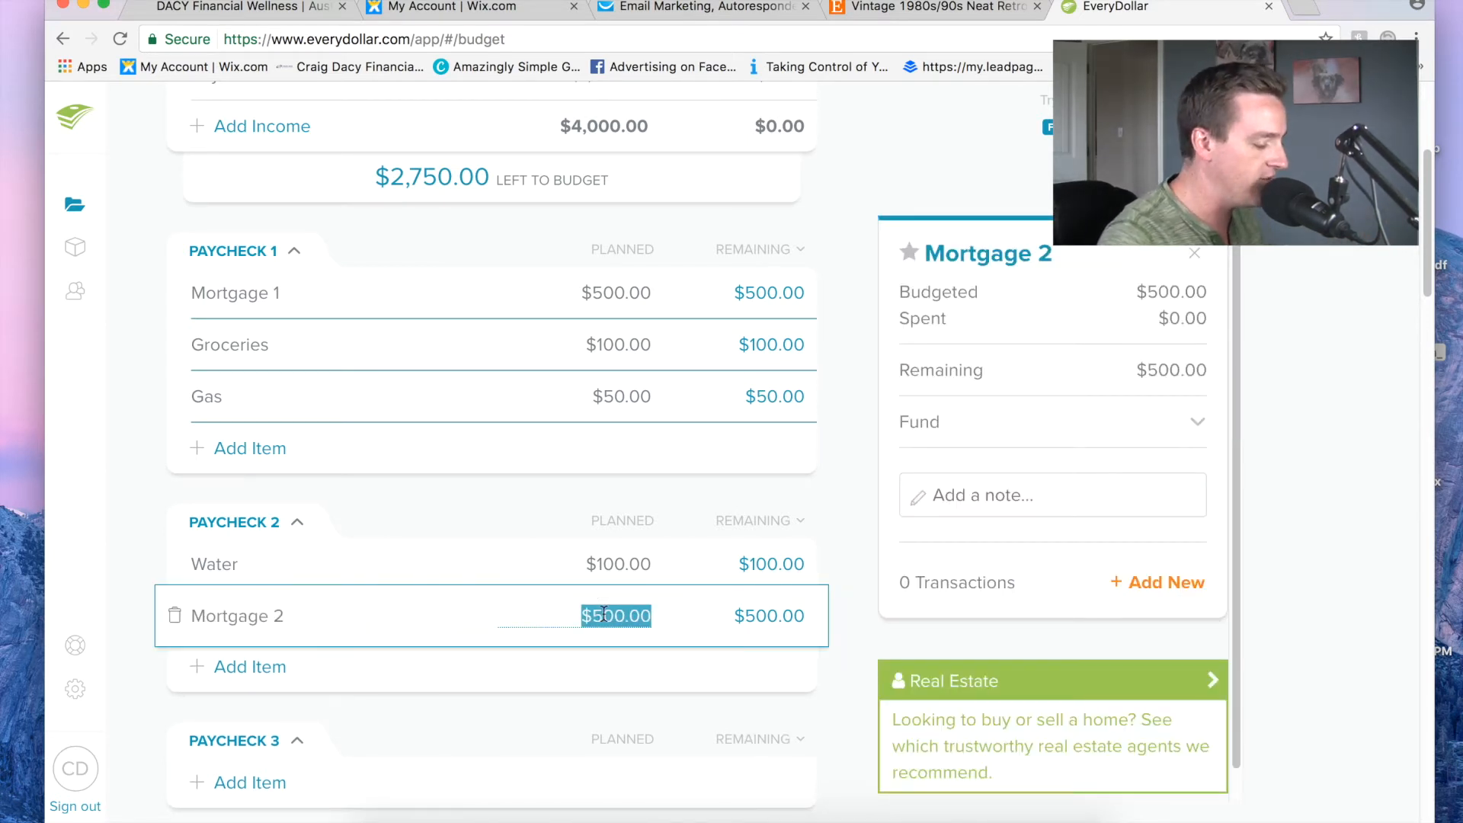
click(574, 491)
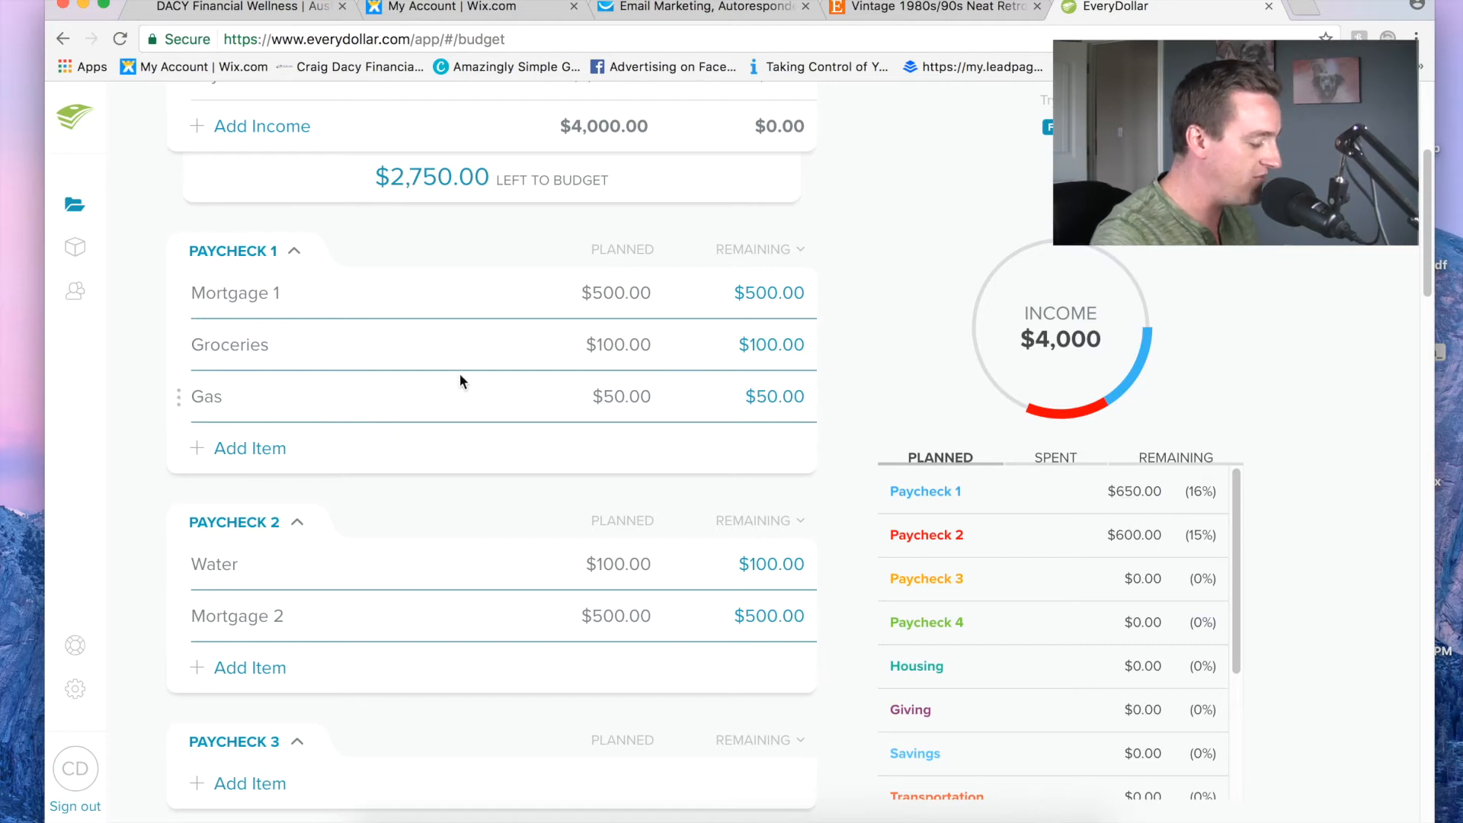
Step: Add a new item named Restaurant to the Paycheck 1 group
click(228, 446)
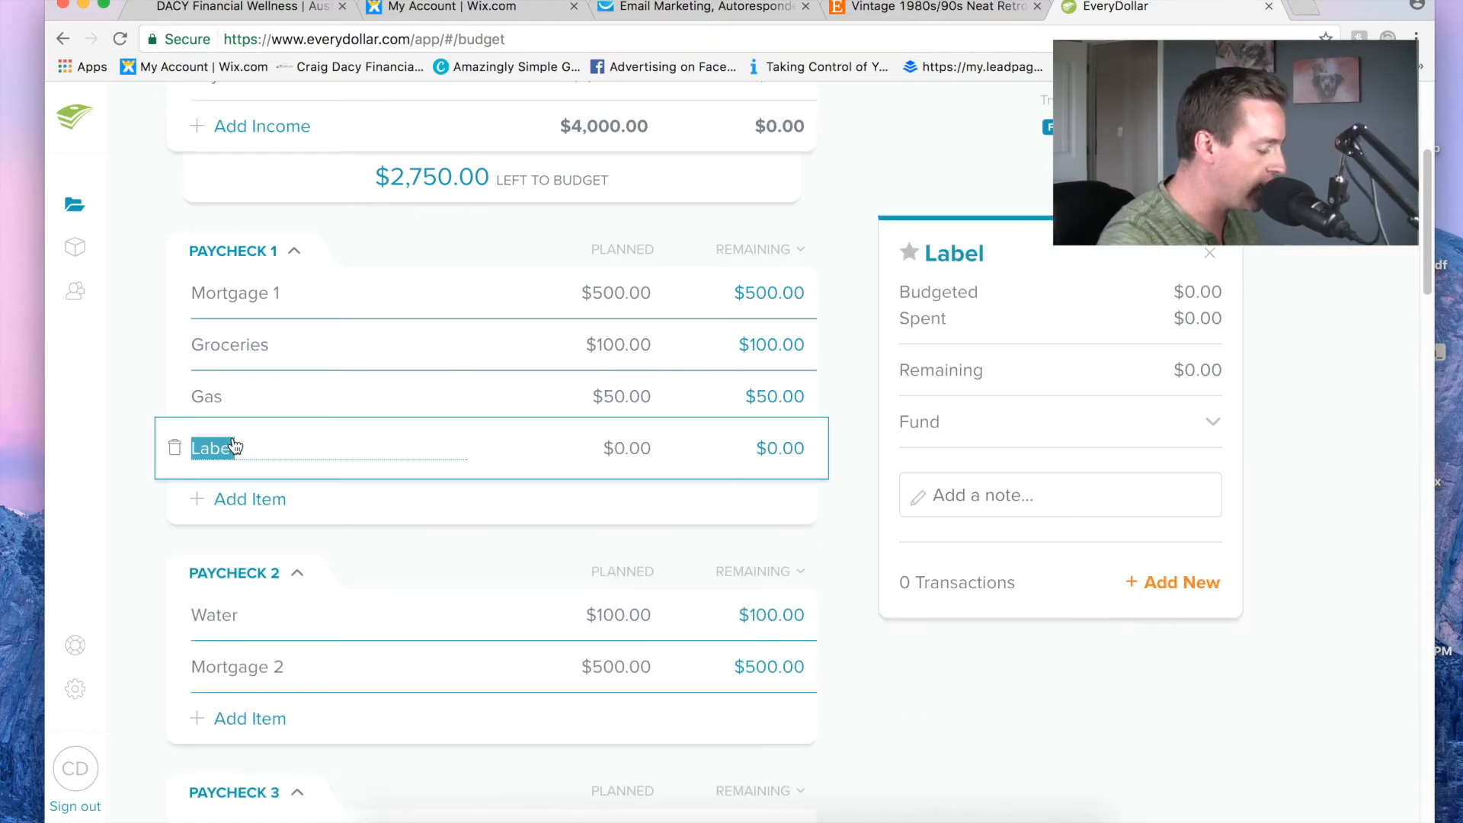
text(RES)
key(BackSpace)
key(BackSpace)
text(estuar)
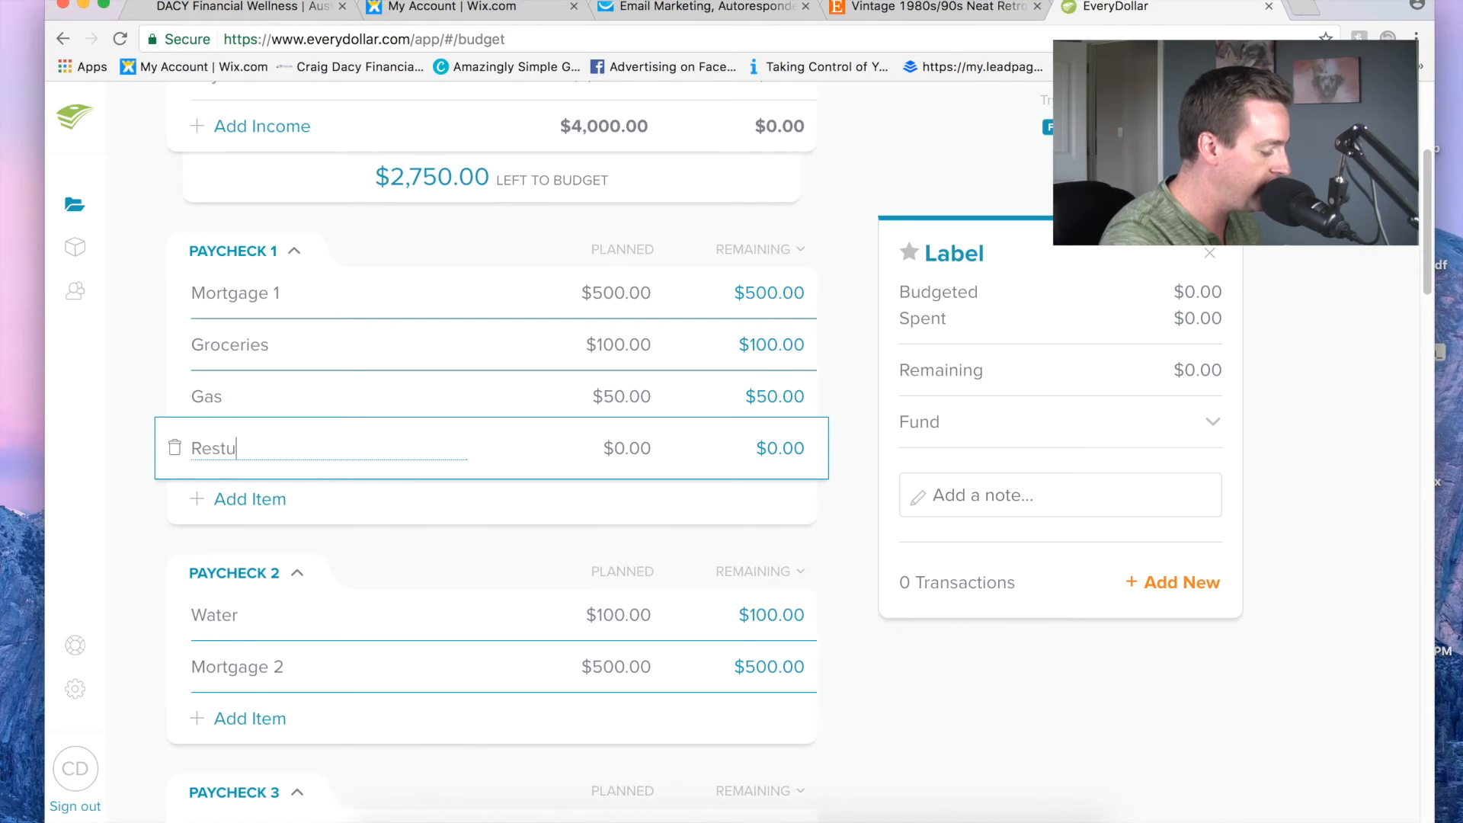
key(BackSpace)
key(BackSpace)
key(BackSpace)
text(aurant)
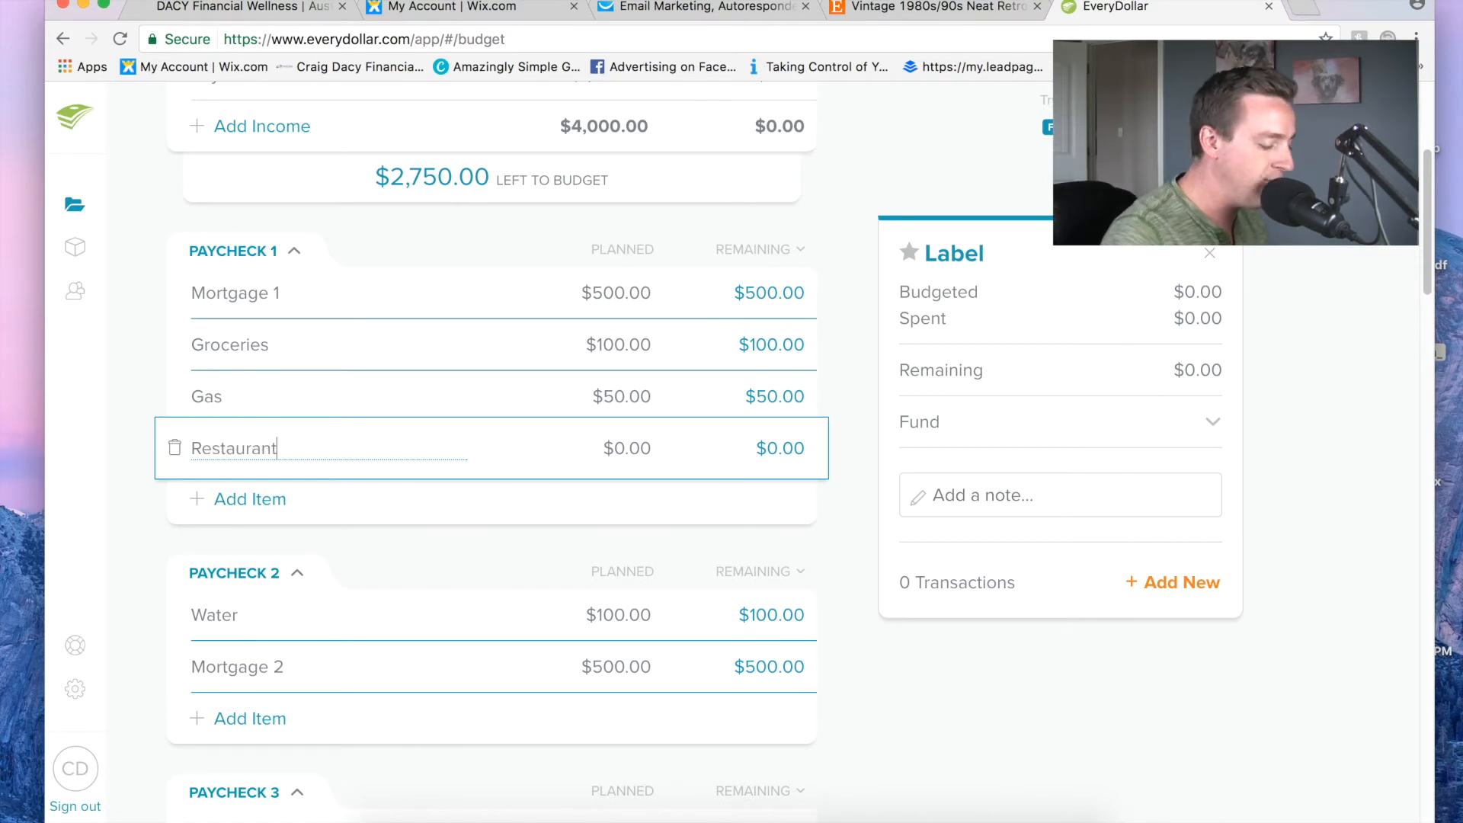
Step: Confirm the Restaurant item in Paycheck 1 and set its planned amount to $50
key(Return)
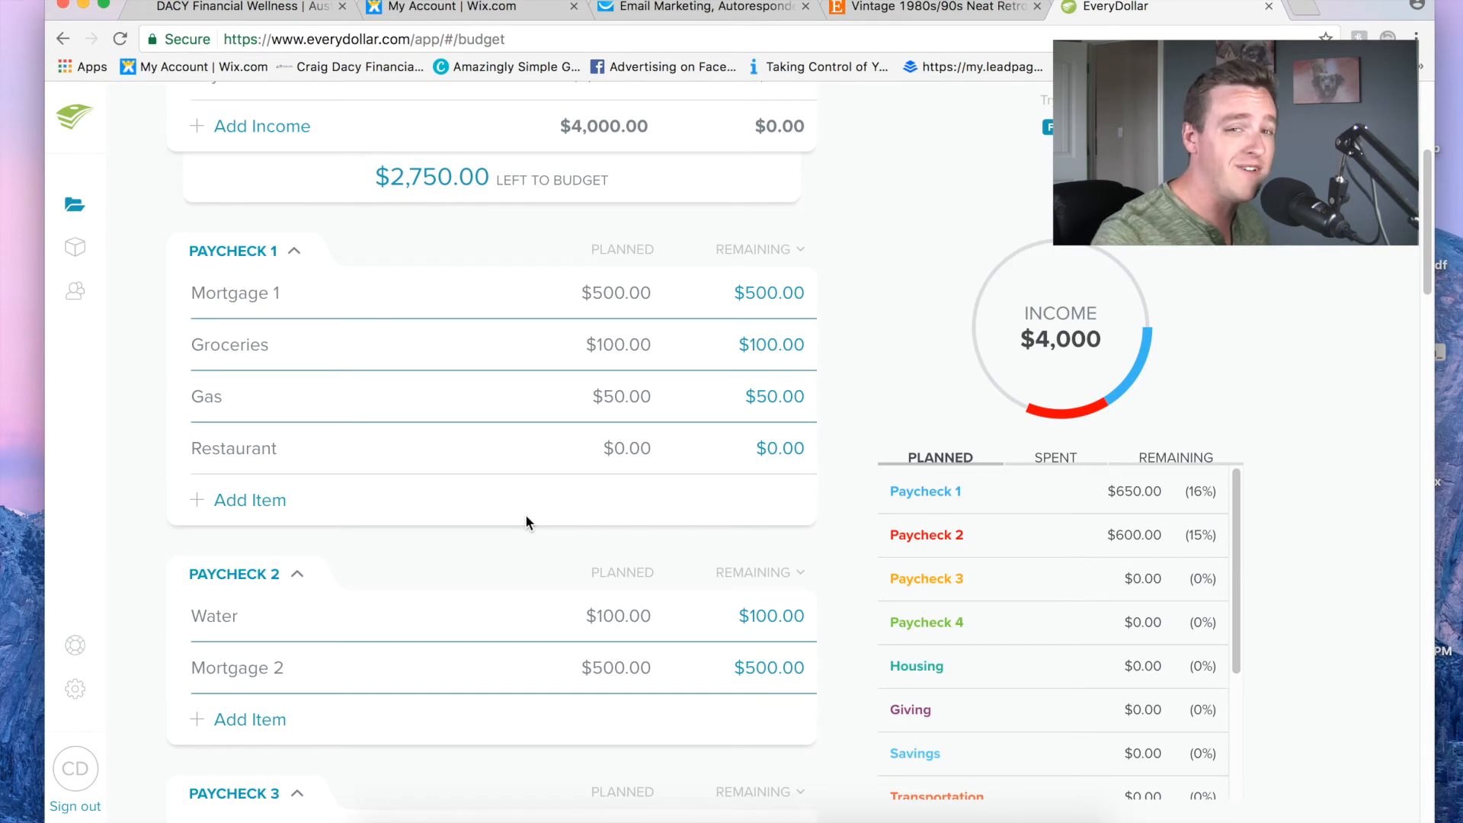
click(621, 451)
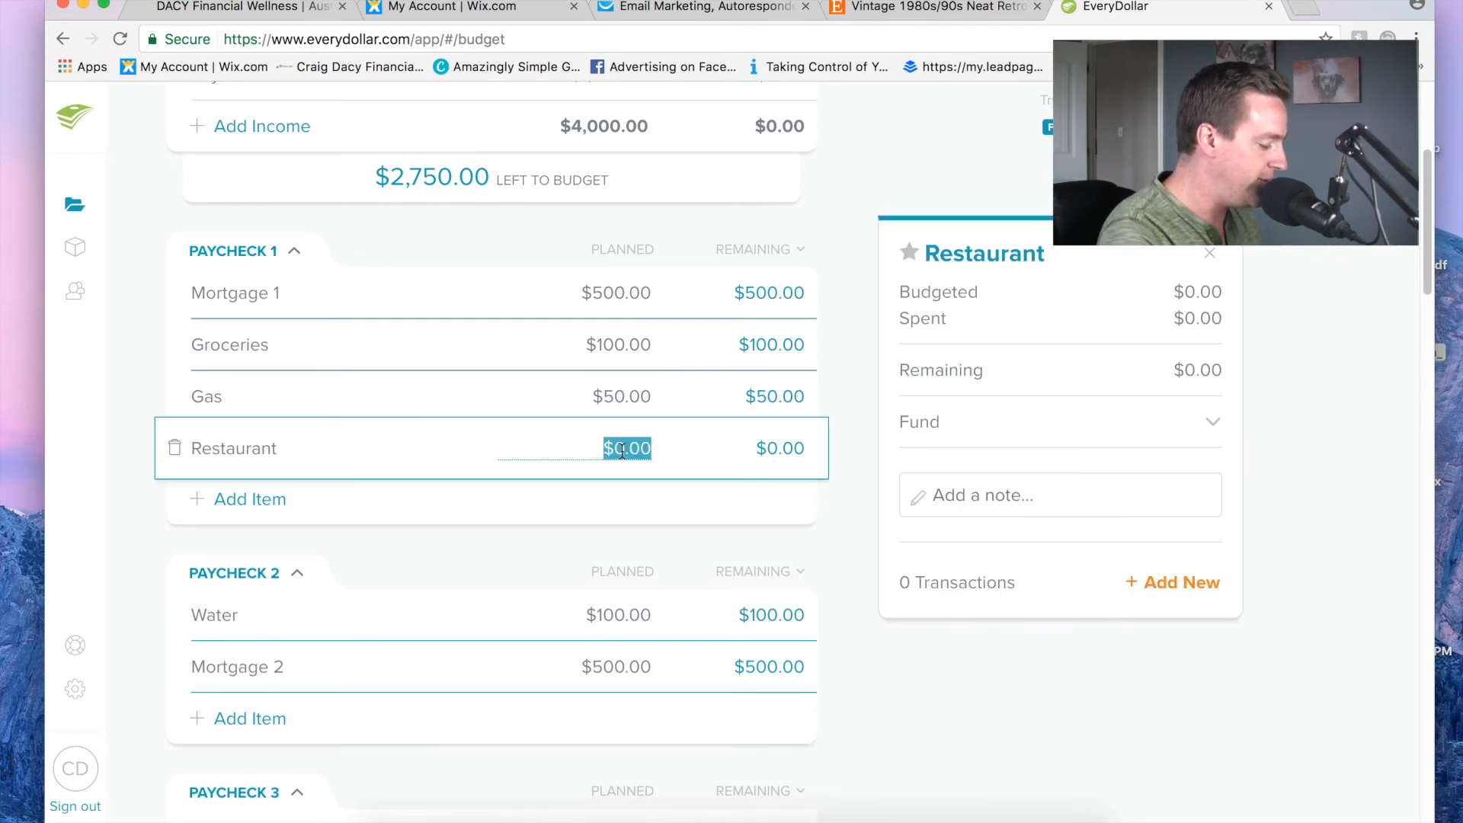
text(50)
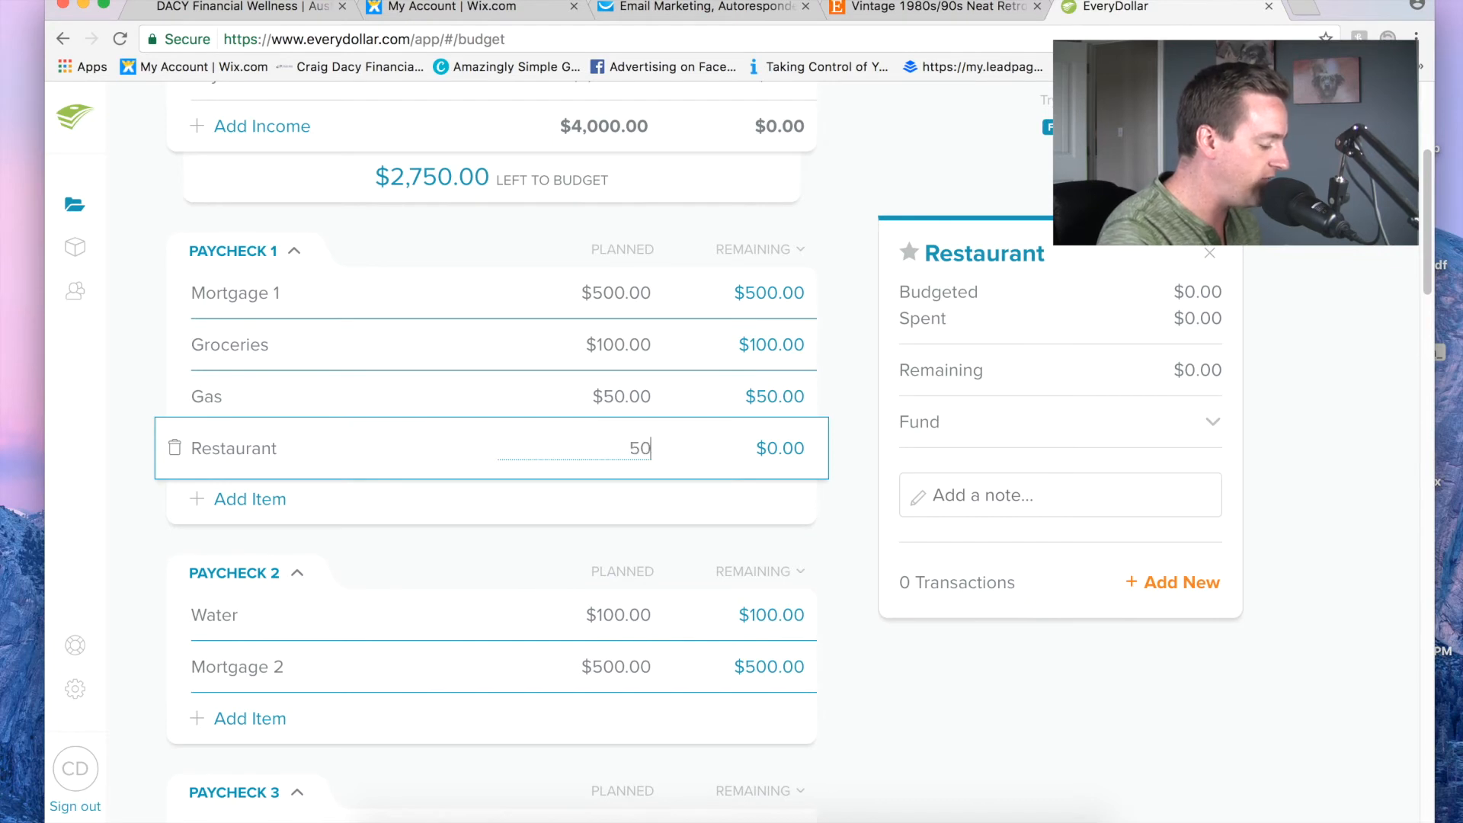
click(841, 441)
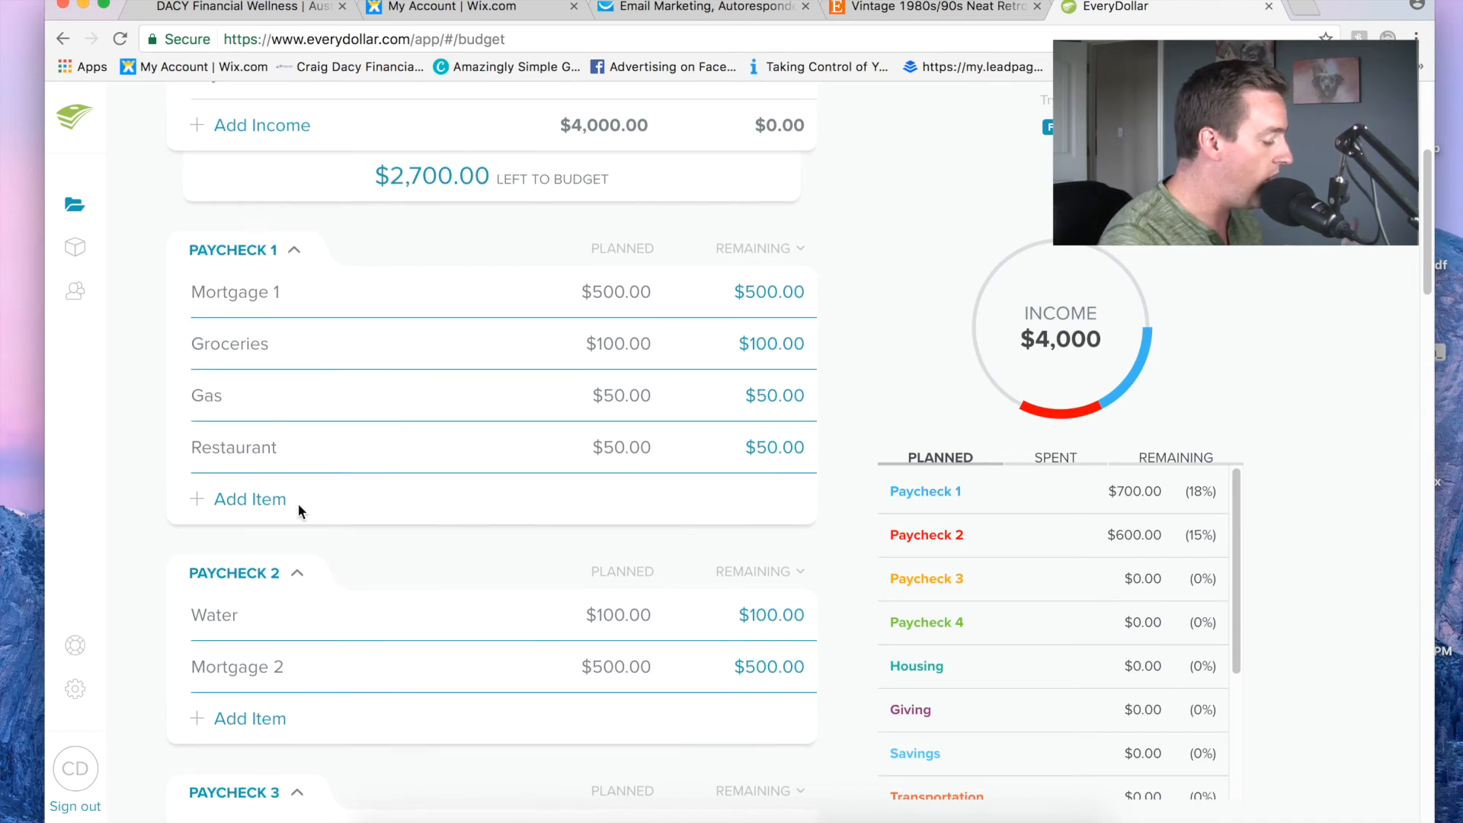
Step: Find the default Housing group below the paycheck groups and check its options for reordering or deleting the group
scroll(299, 502, down, 2)
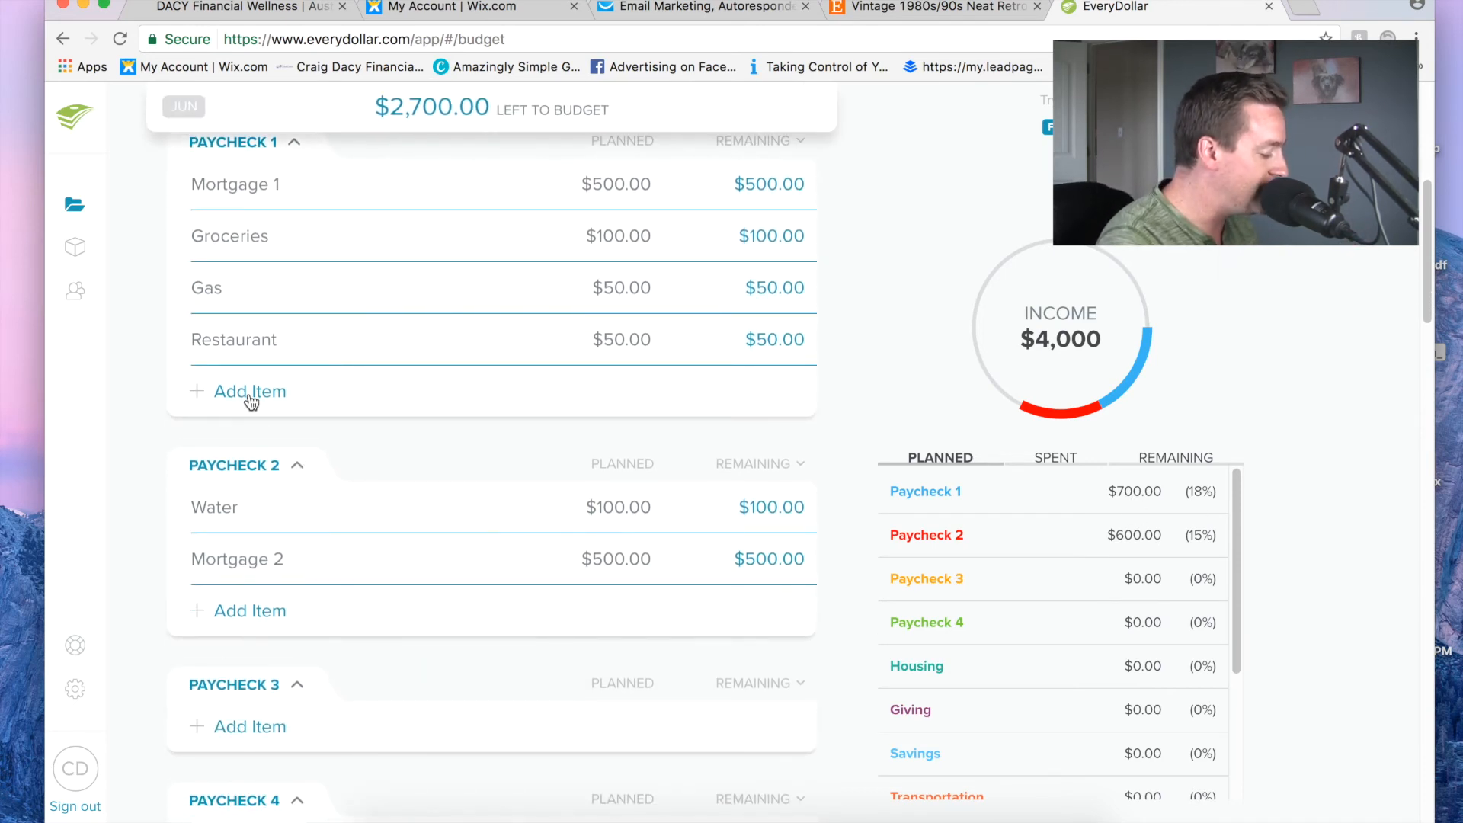
scroll(252, 402, down, 1)
scroll(369, 434, down, 8)
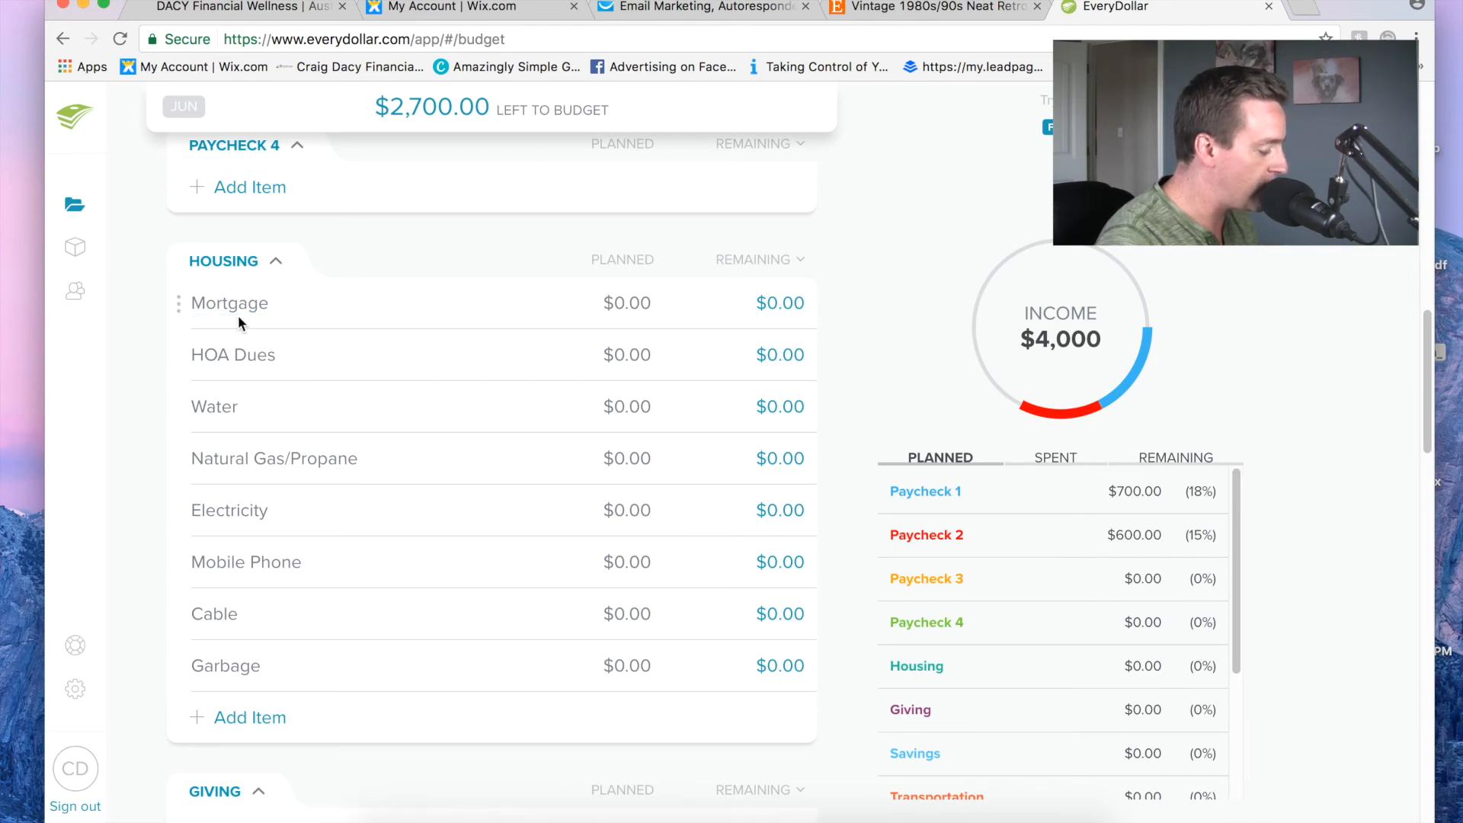
scroll(237, 313, up, 5)
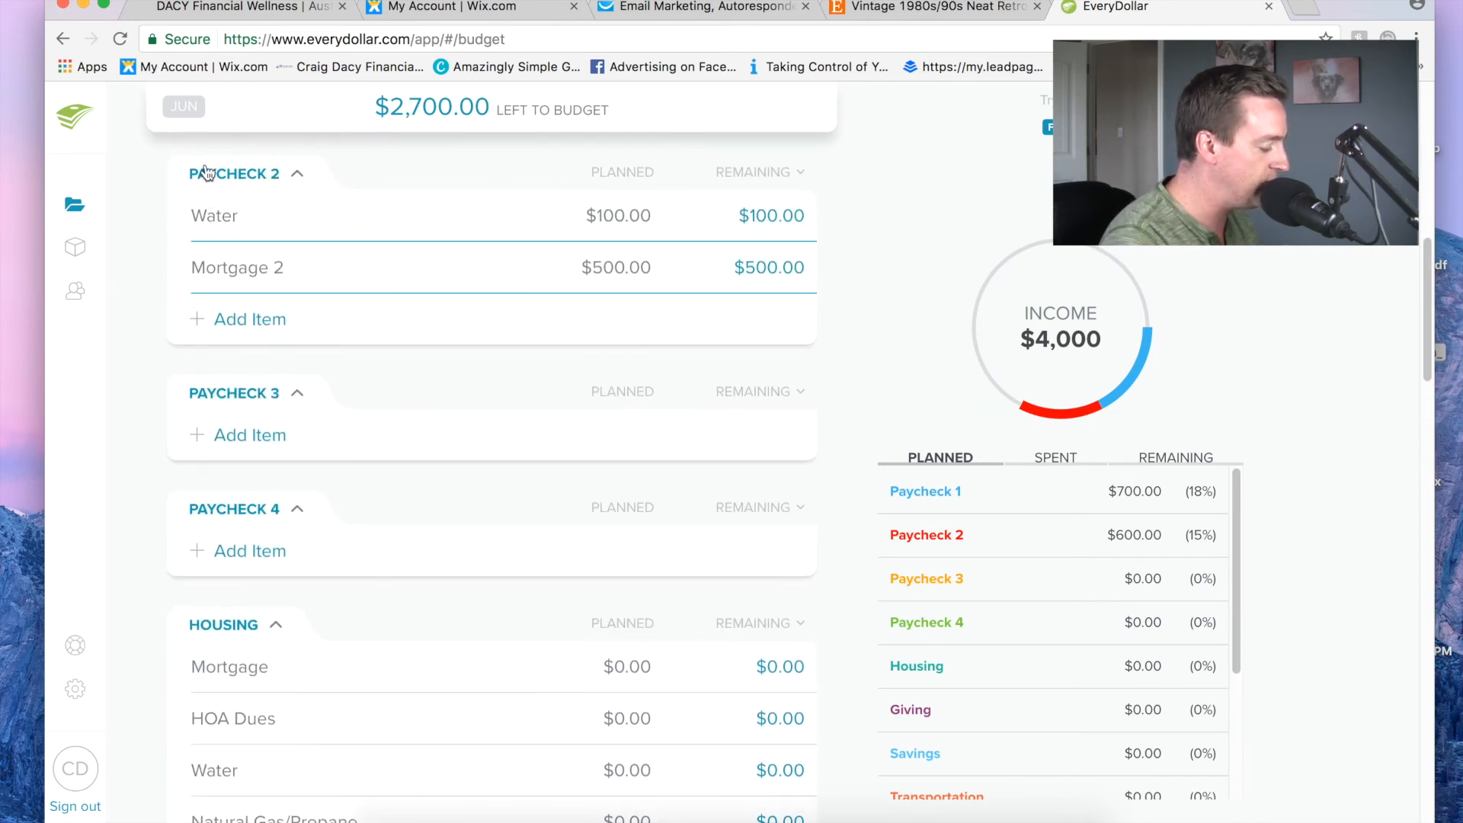
scroll(232, 229, down, 4)
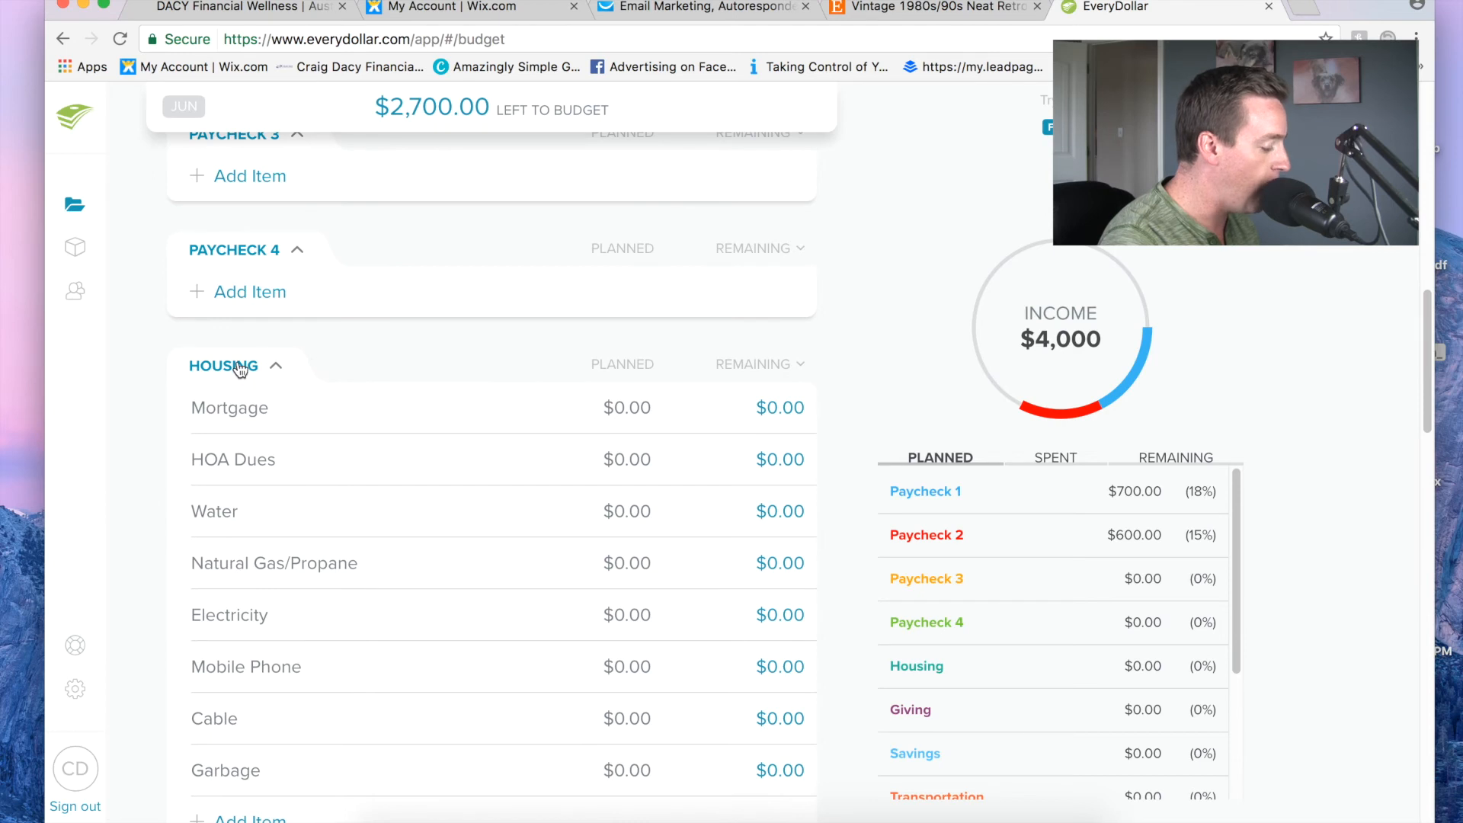
click(241, 367)
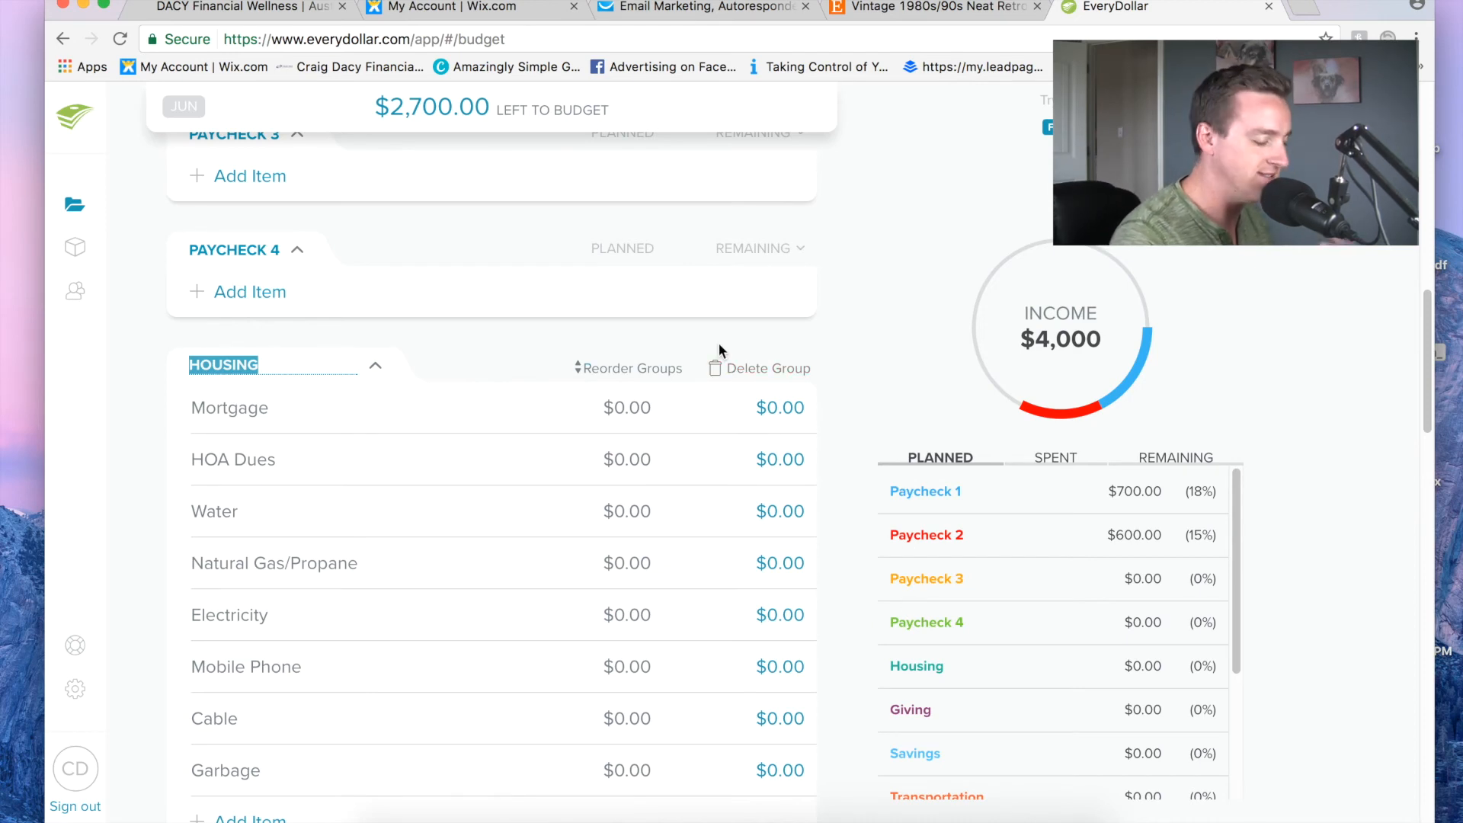
click(550, 339)
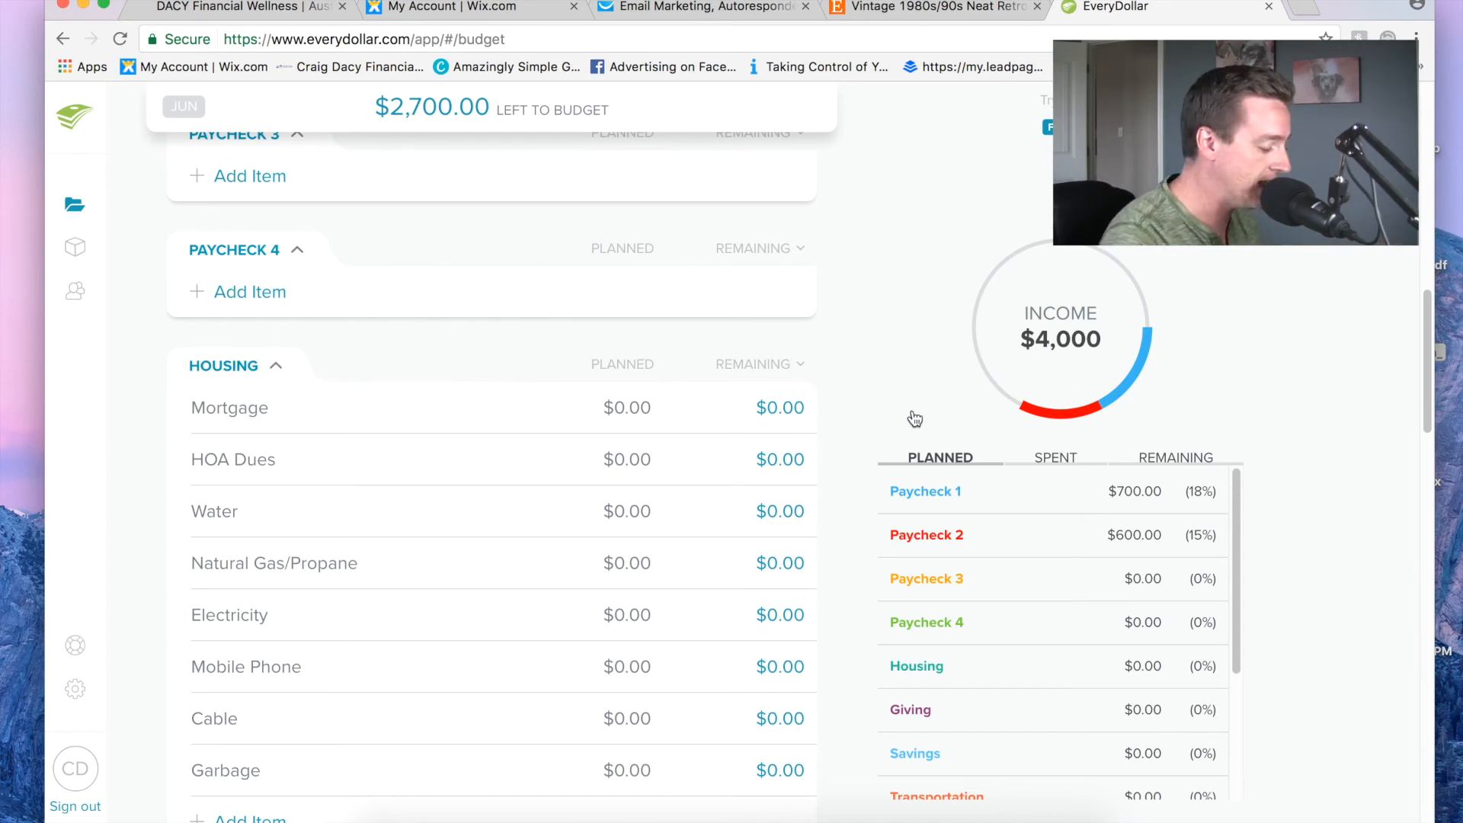
Step: Look through the rest of the budget below the Housing group, then review the Paycheck 1 items and the income section
scroll(547, 317, down, 15)
scroll(548, 319, down, 12)
scroll(262, 467, down, 2)
scroll(270, 468, up, 15)
scroll(273, 466, up, 5)
scroll(244, 366, up, 4)
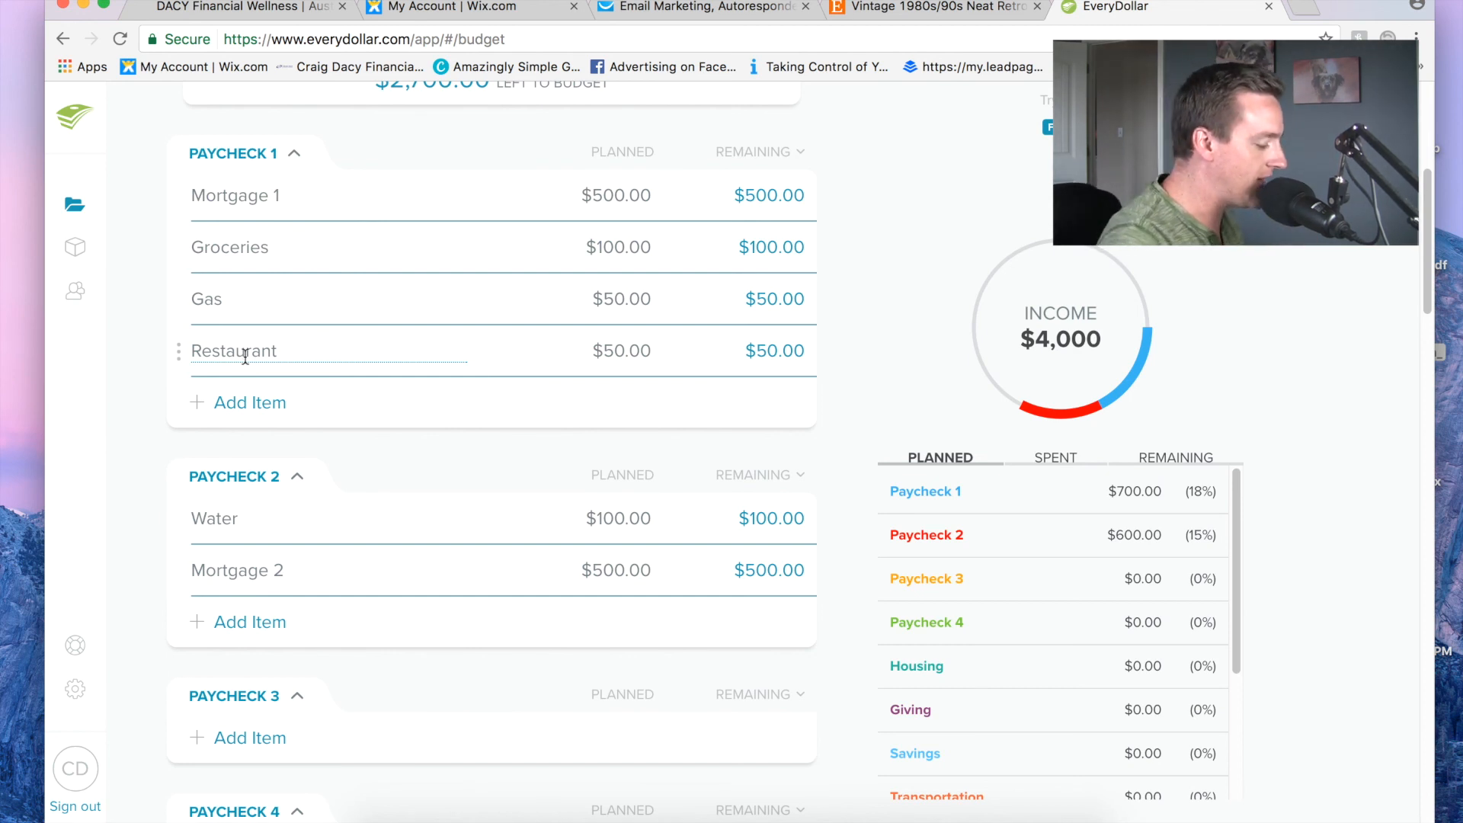
scroll(395, 406, up, 4)
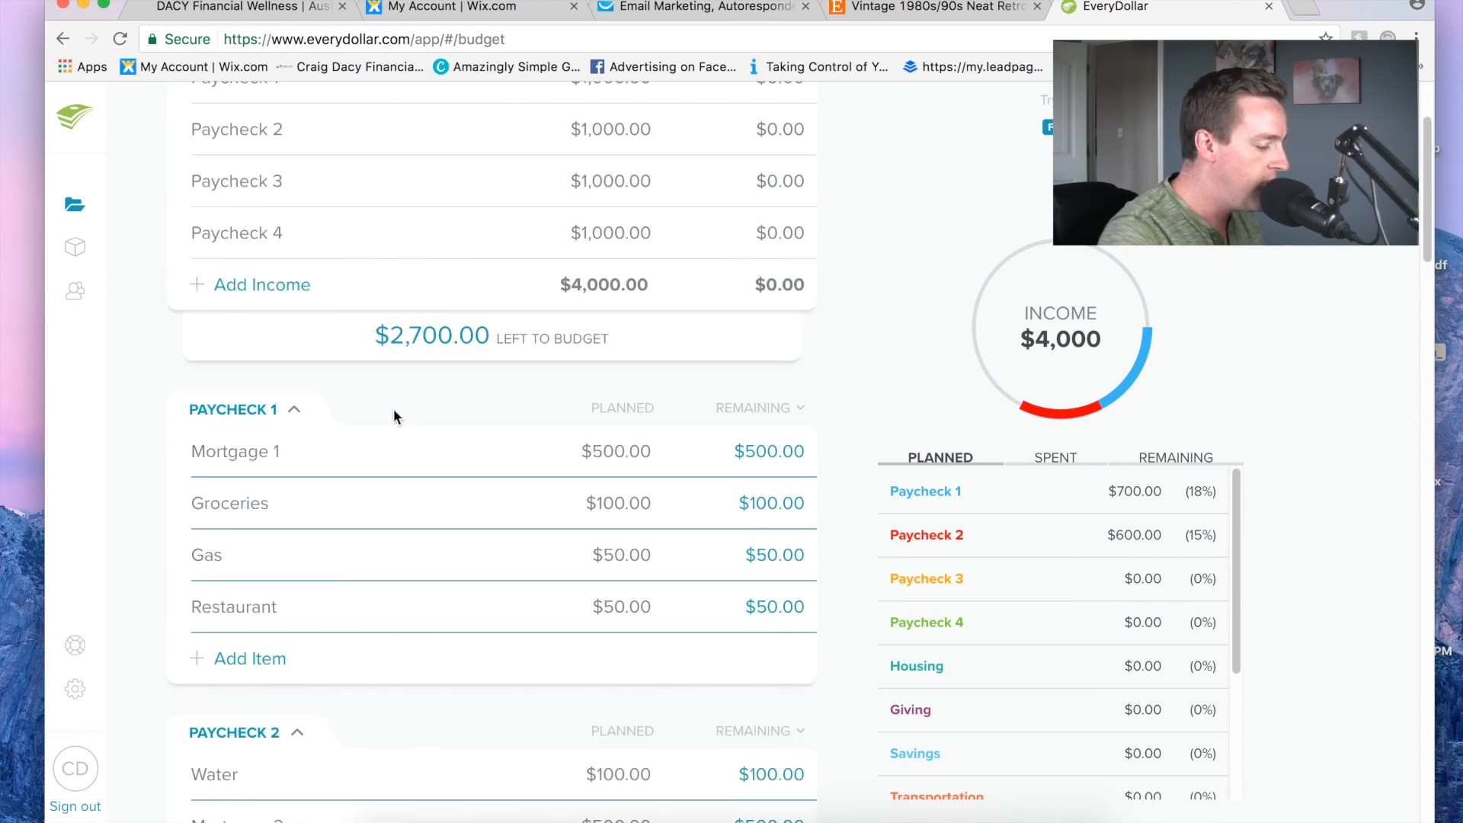